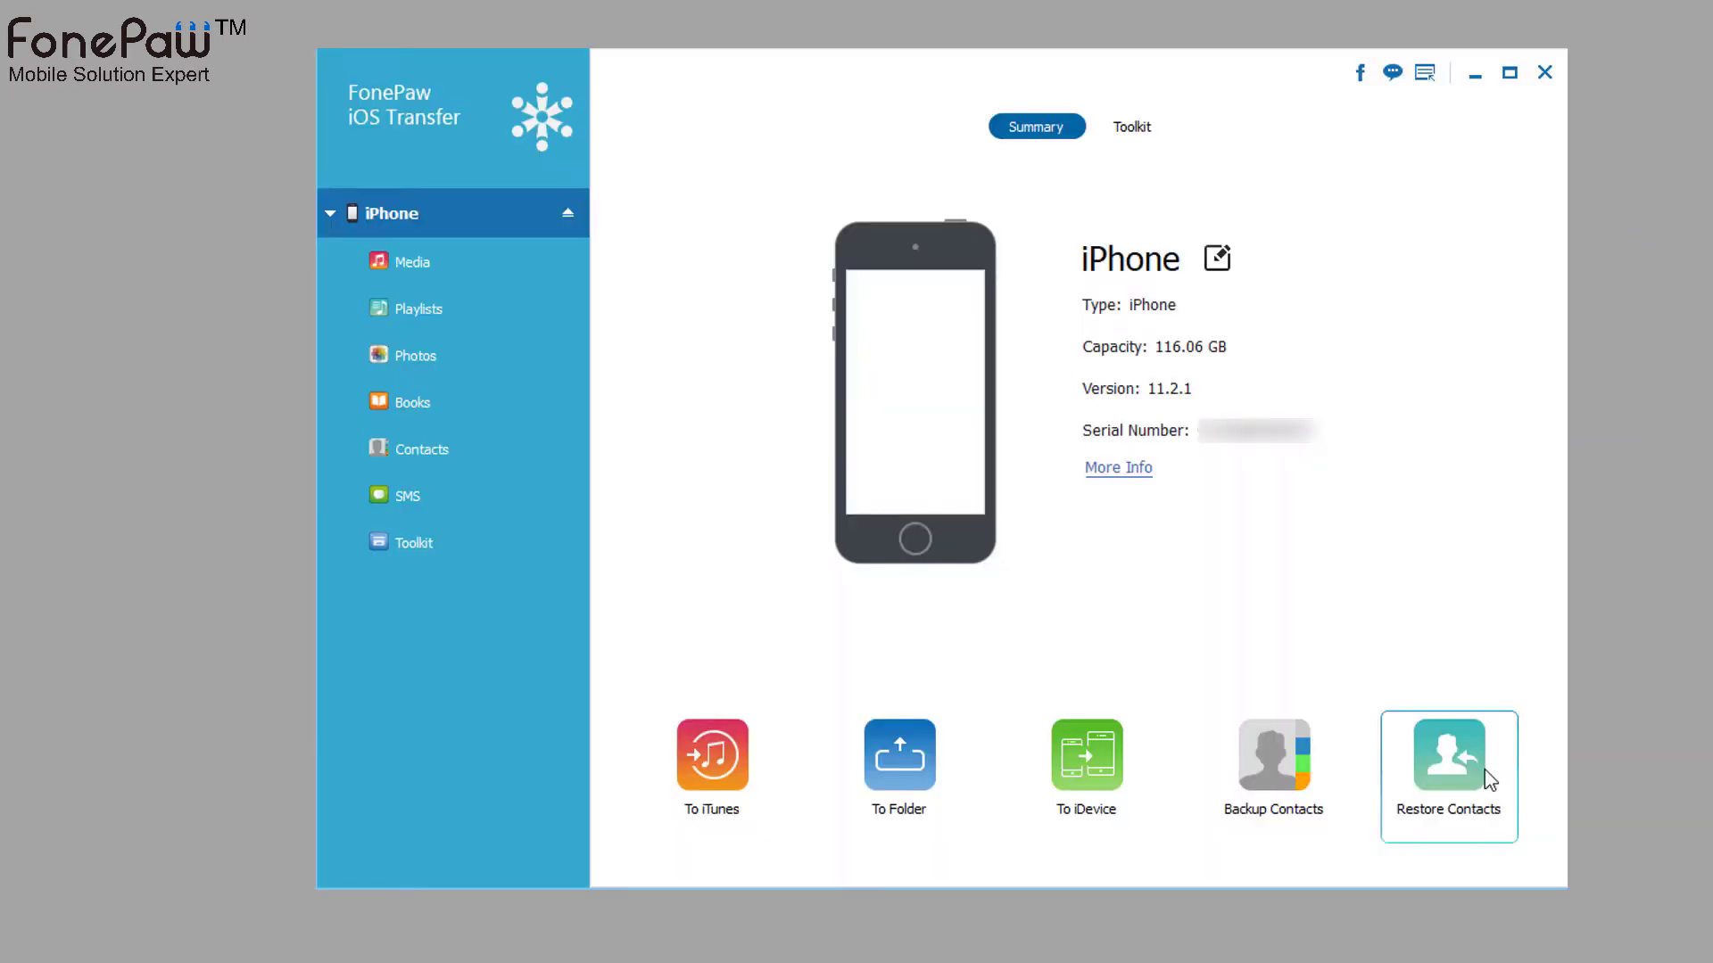
- Copy the iPhone's 11 scanned media files into the iTunes library
{"action": "left_click", "coordinate": [709, 762]}
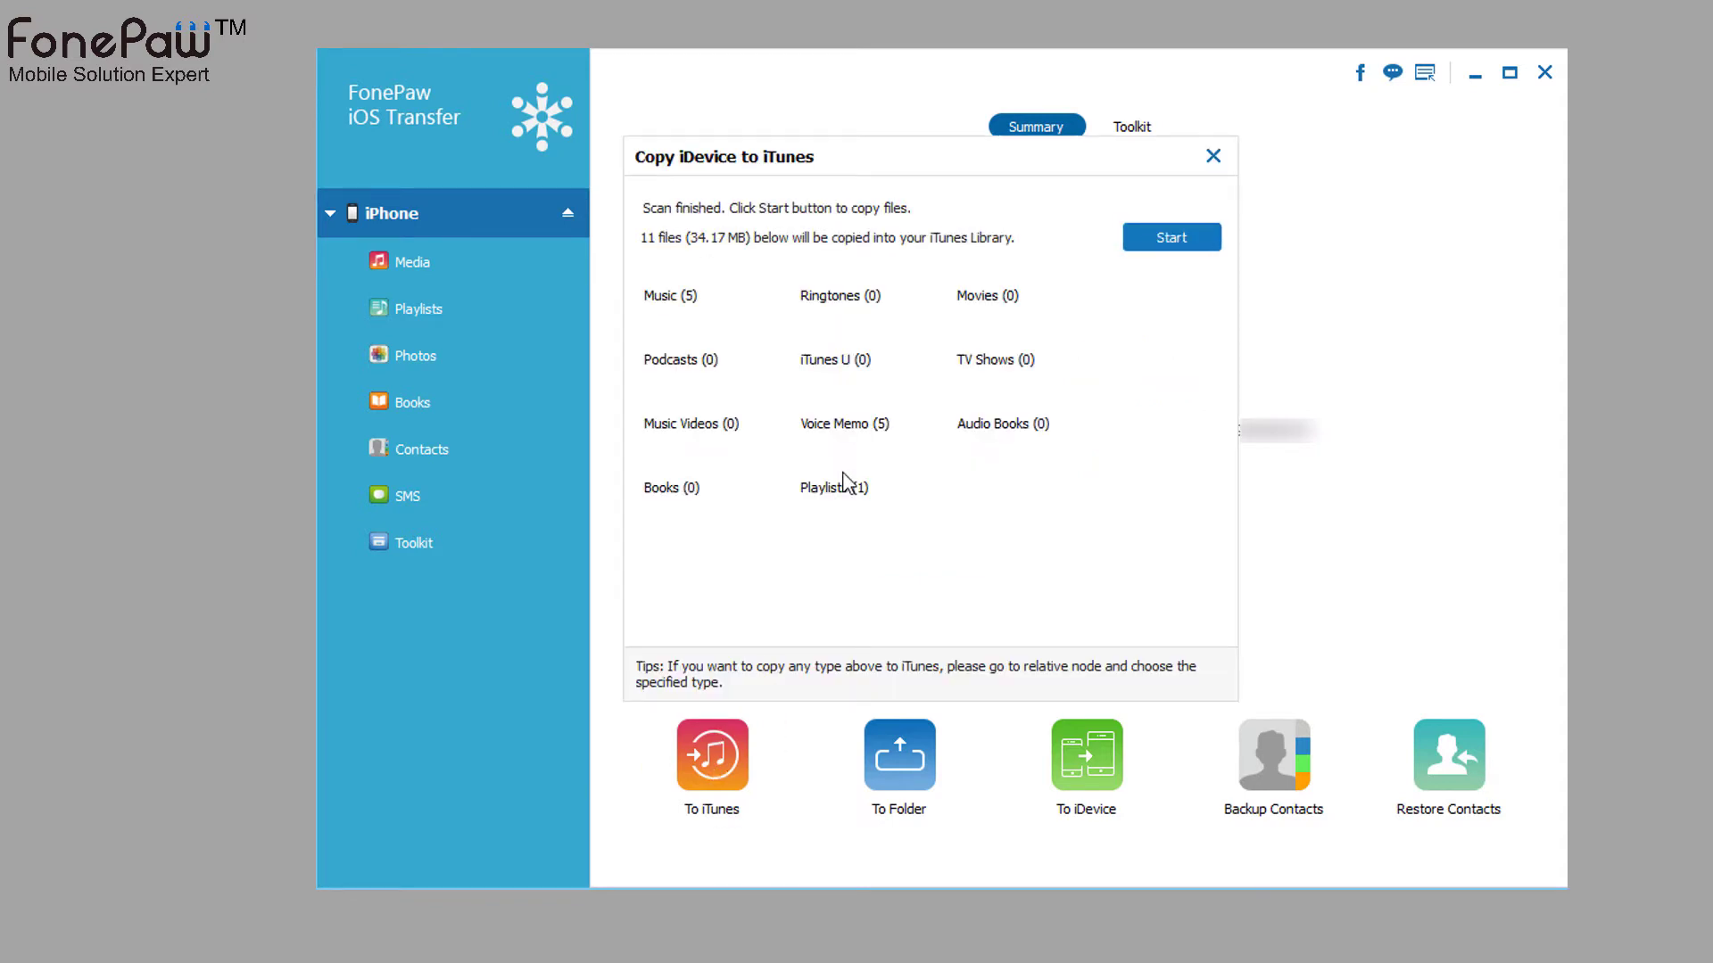
{"action": "left_click", "coordinate": [1208, 241]}
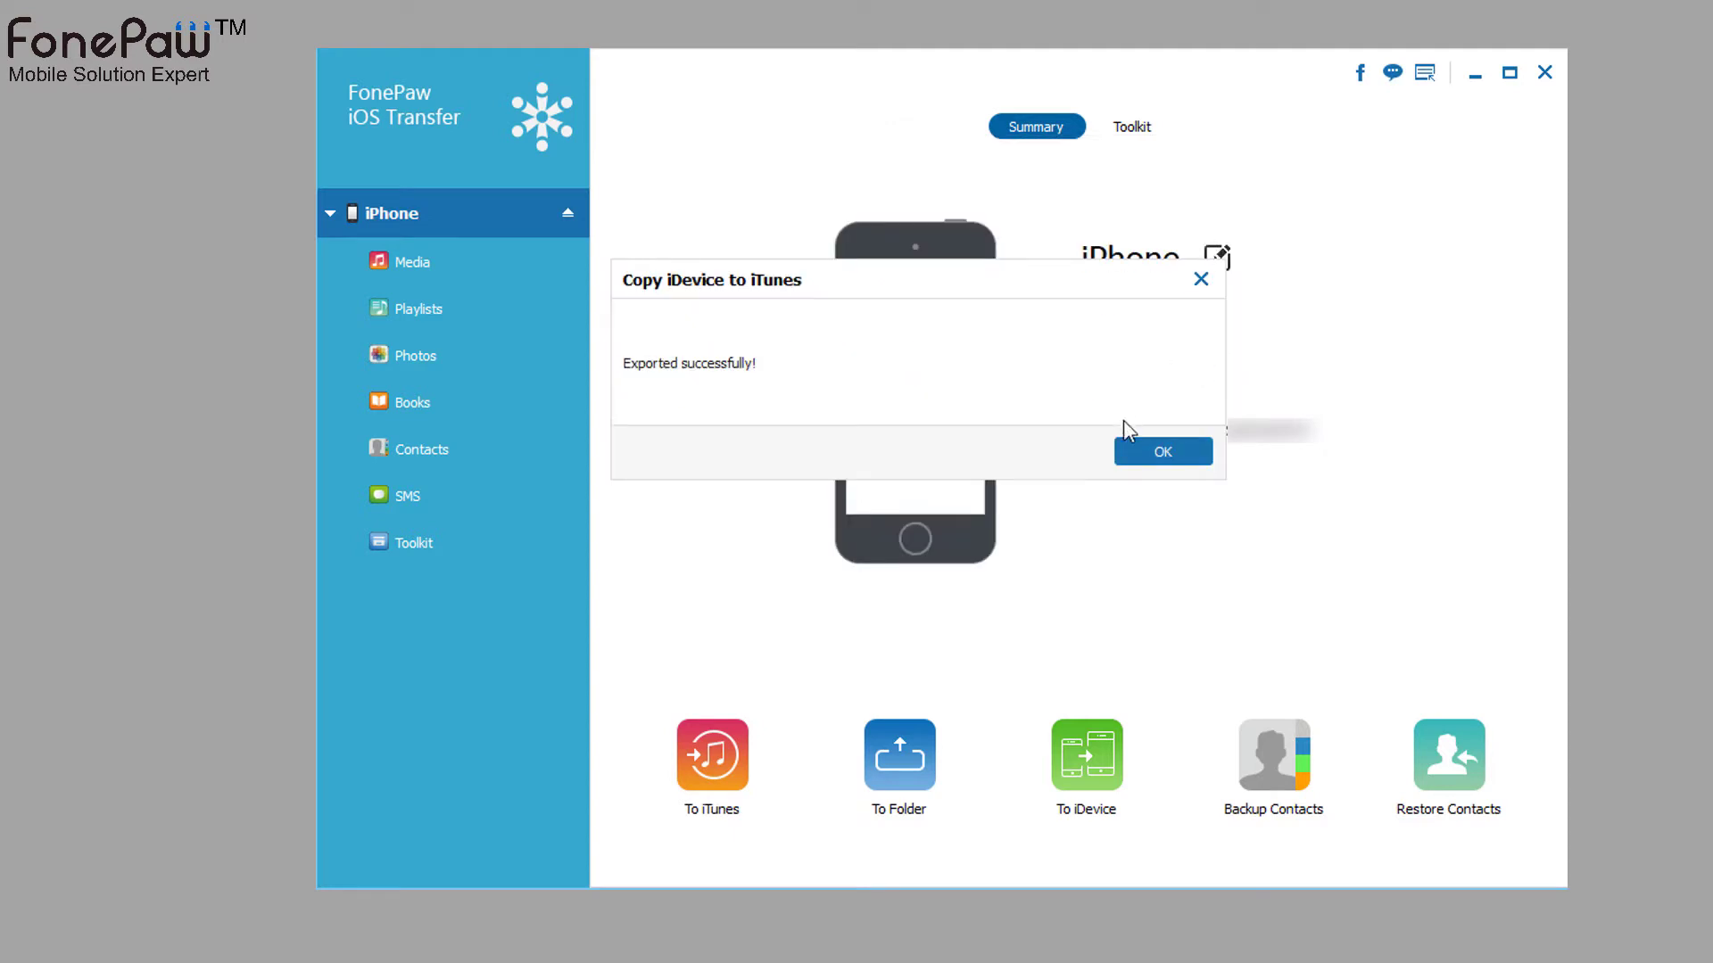
{"action": "left_click", "coordinate": [1146, 455]}
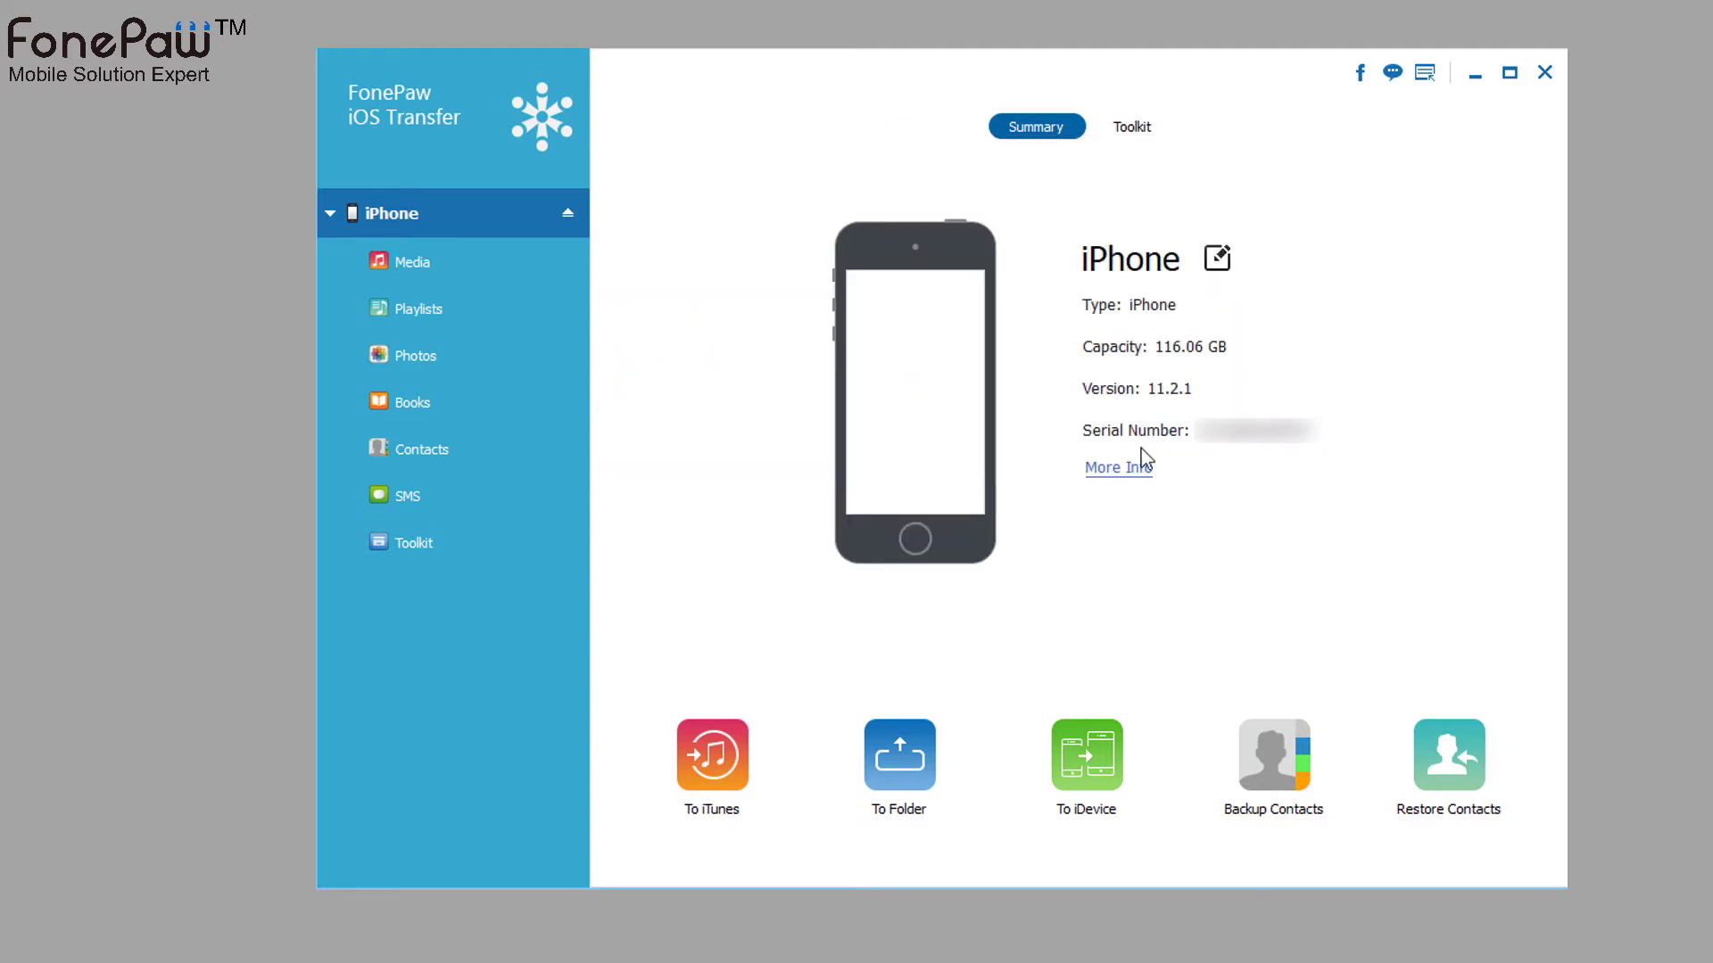
- Export the iPhone's 11 files (59.90 MB) to a new folder on the Desktop
{"action": "left_click", "coordinate": [932, 758]}
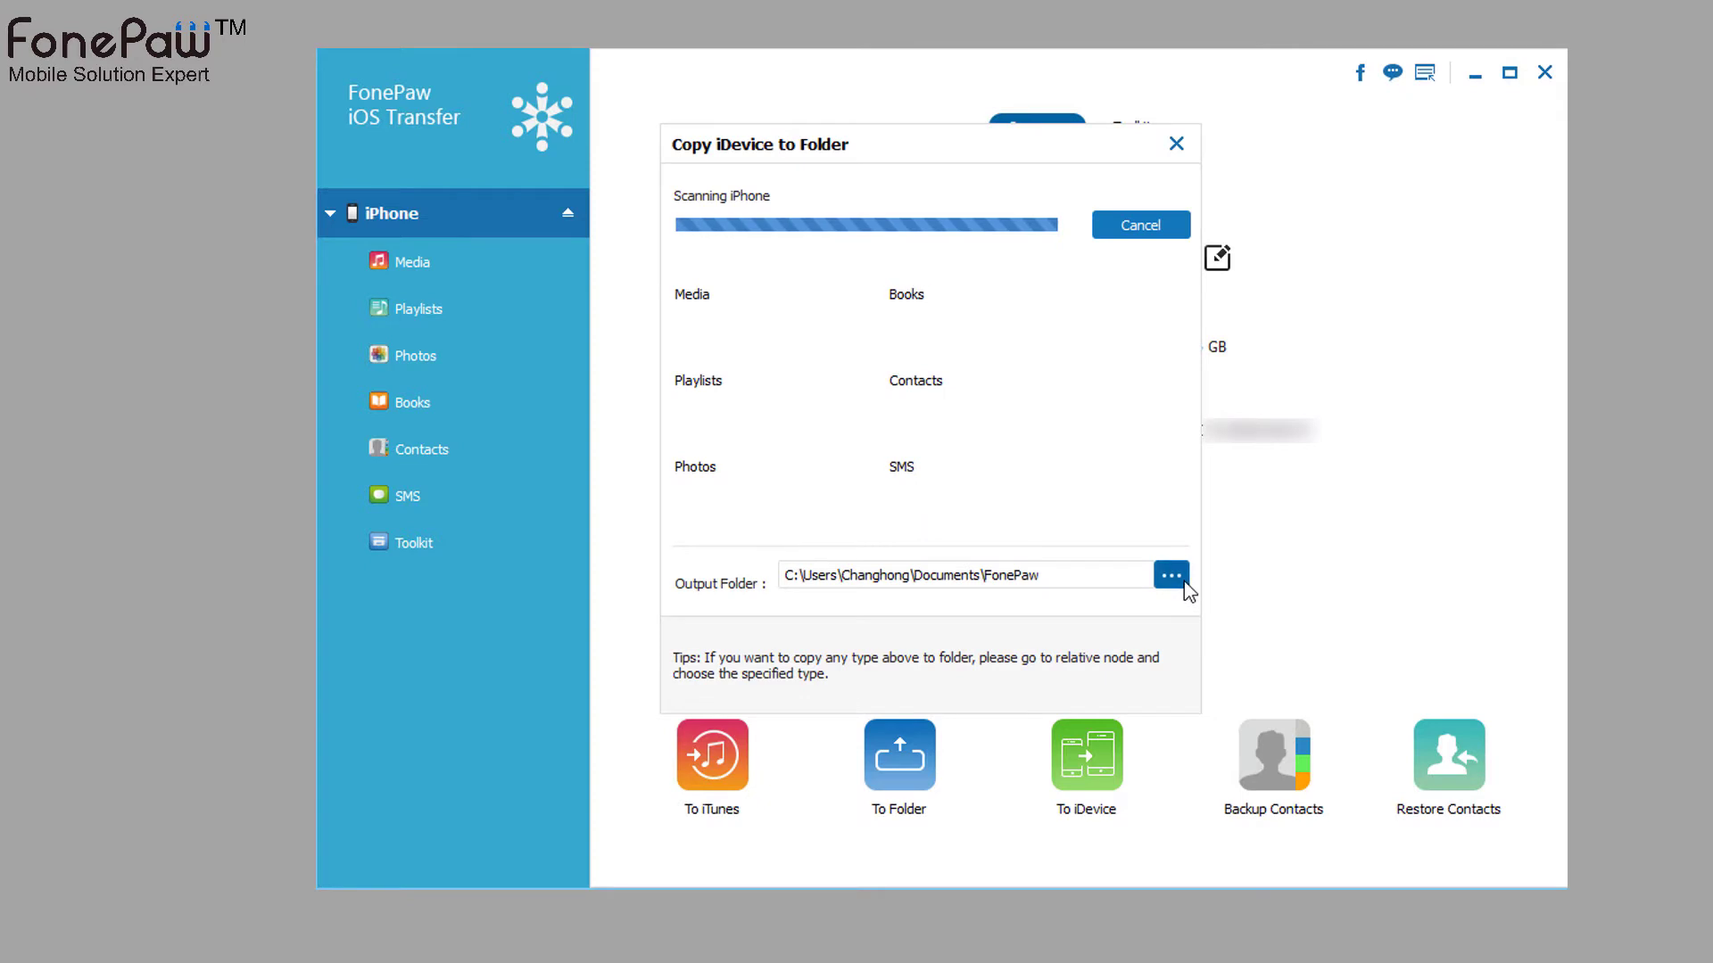
{"action": "left_click", "coordinate": [1173, 576]}
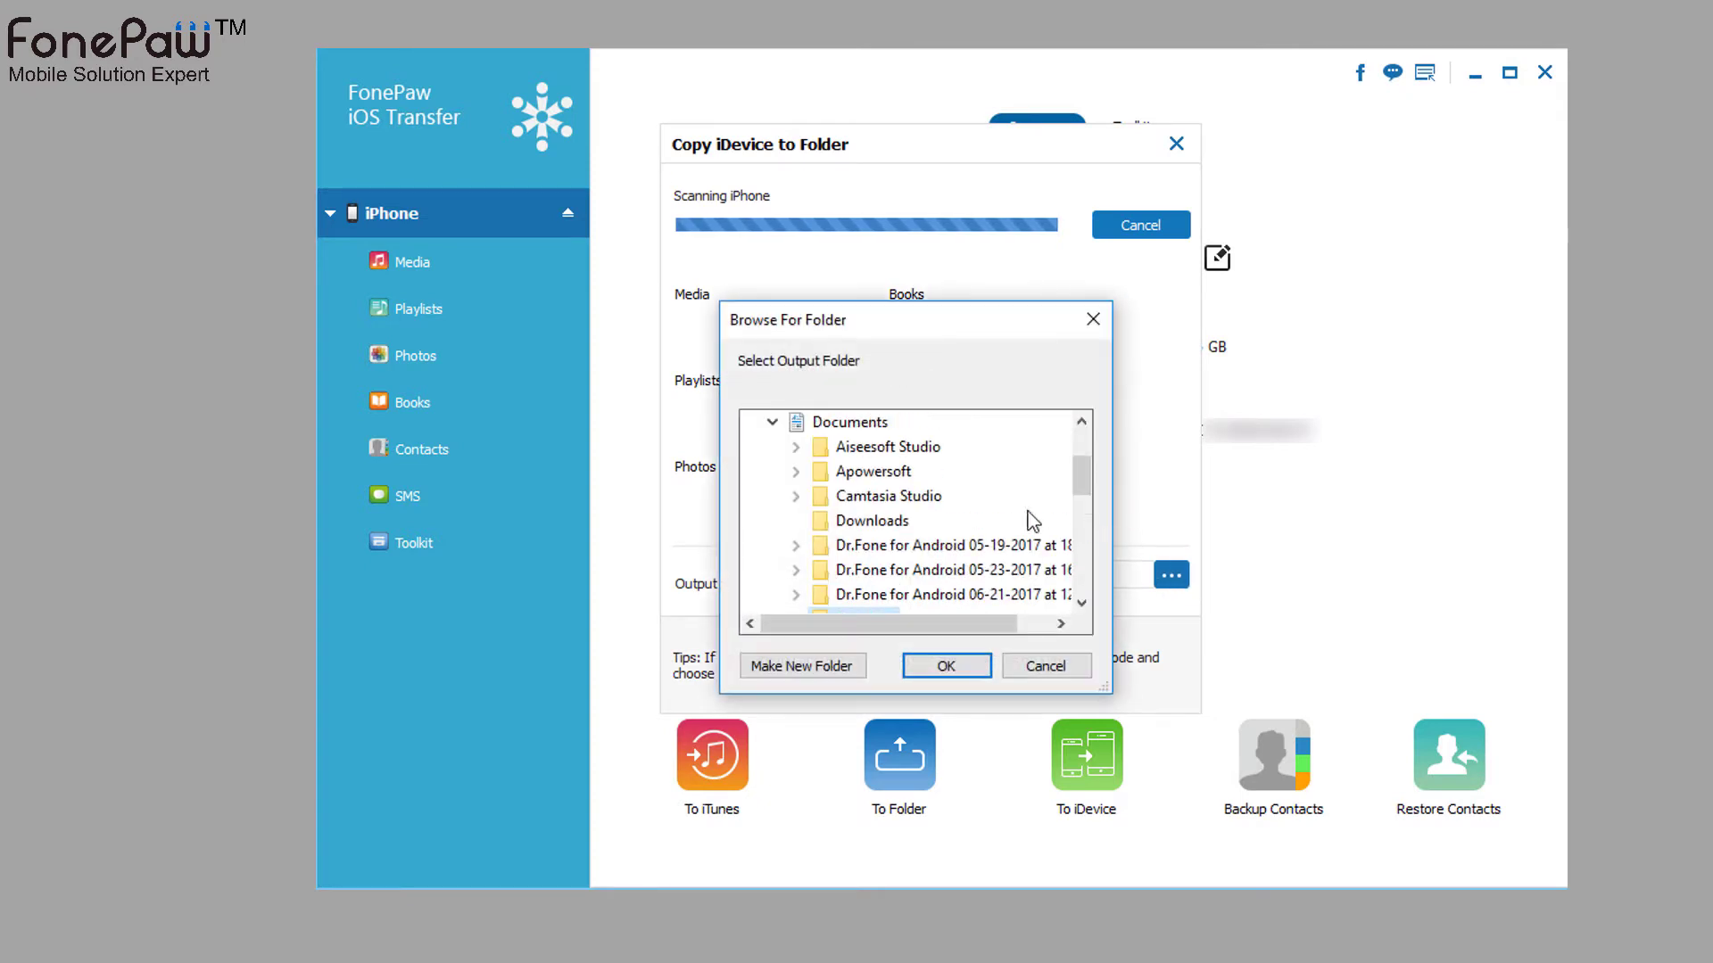
{"action": "scroll", "coordinate": [1025, 520], "scroll_direction": "up", "scroll_amount": 2}
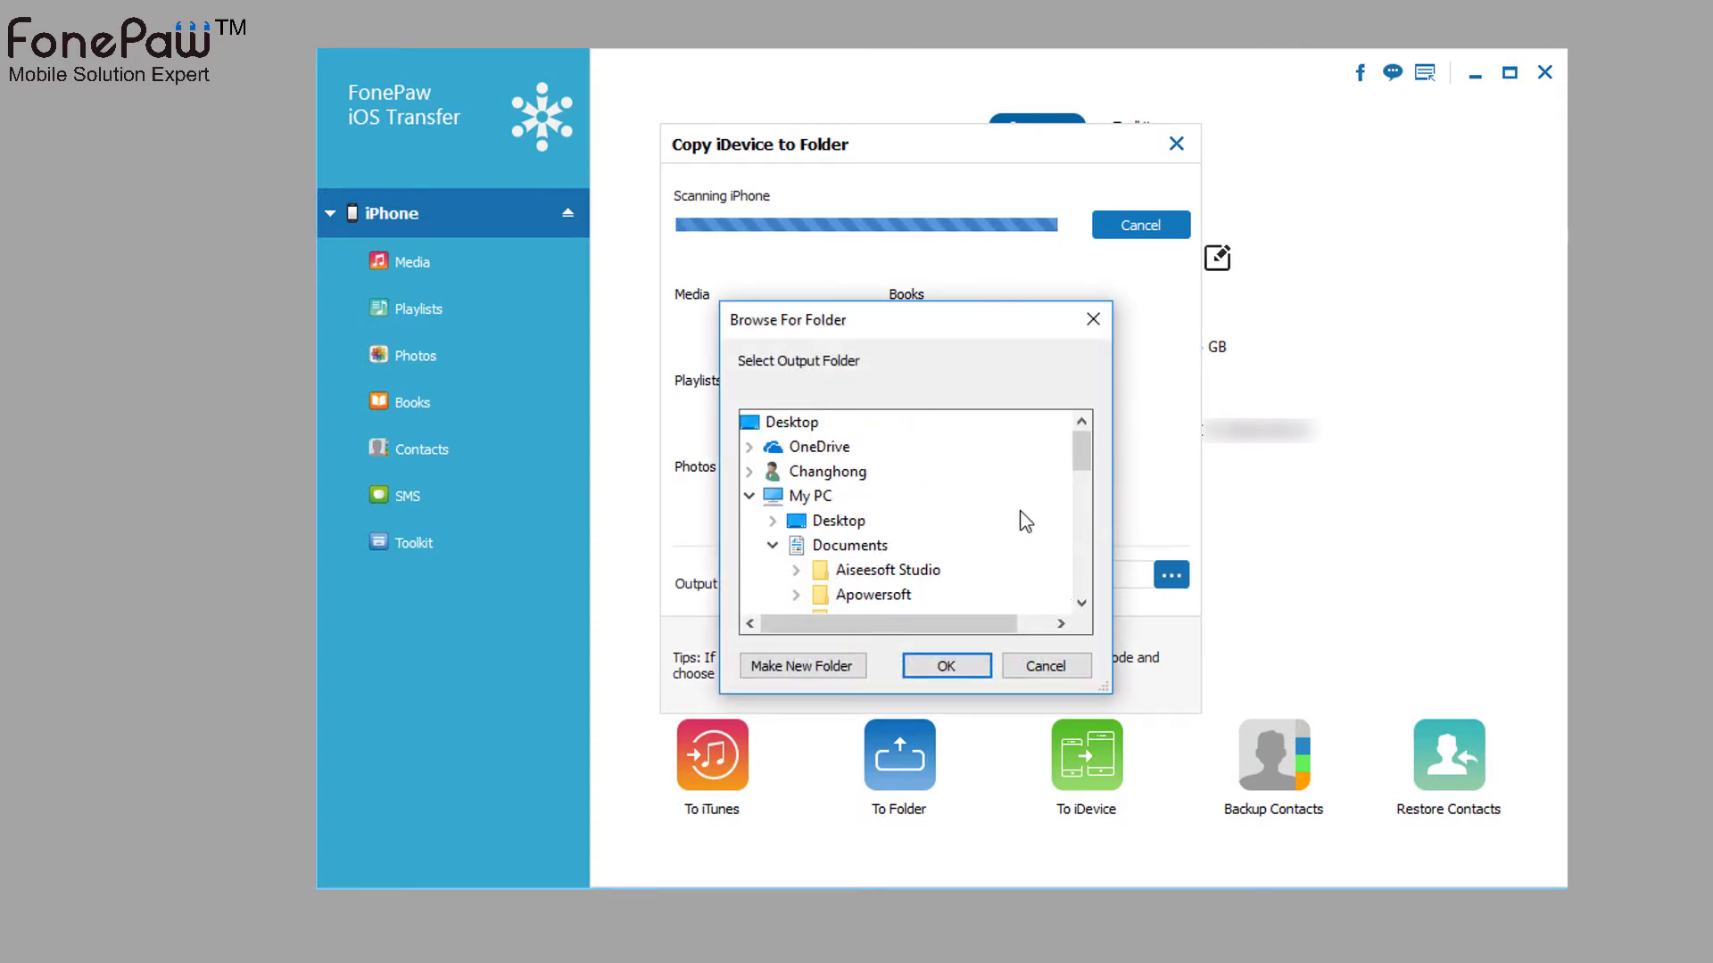
{"action": "double_click", "coordinate": [839, 522]}
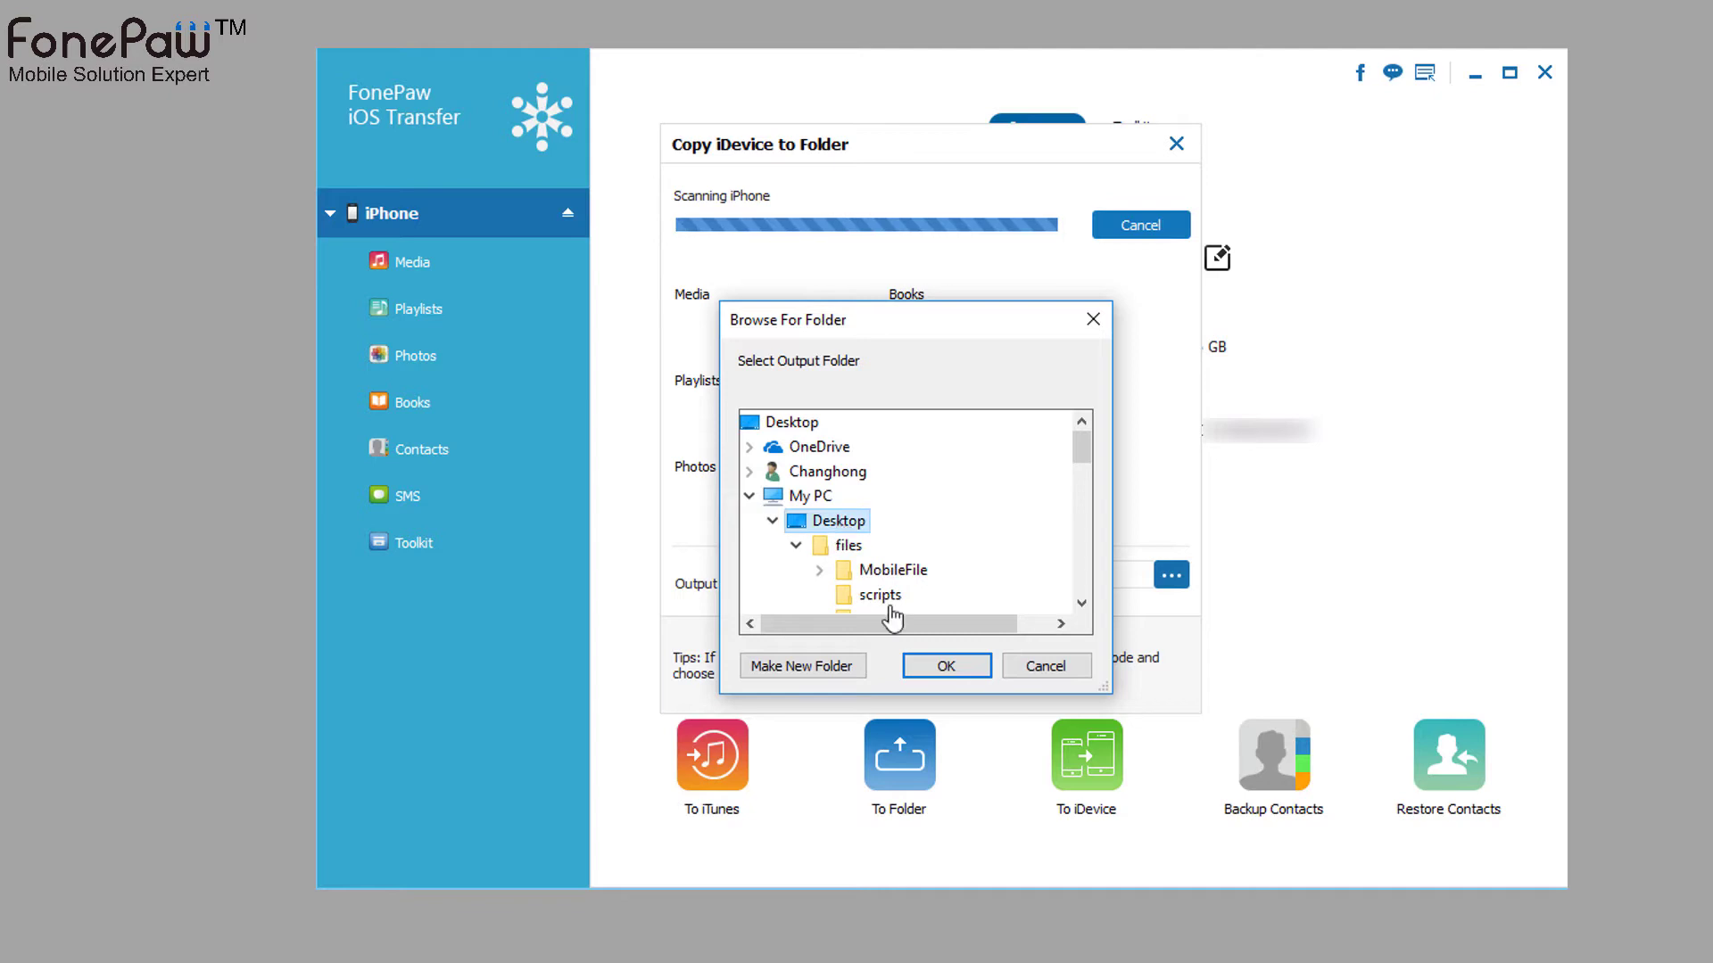
{"action": "left_click", "coordinate": [948, 667]}
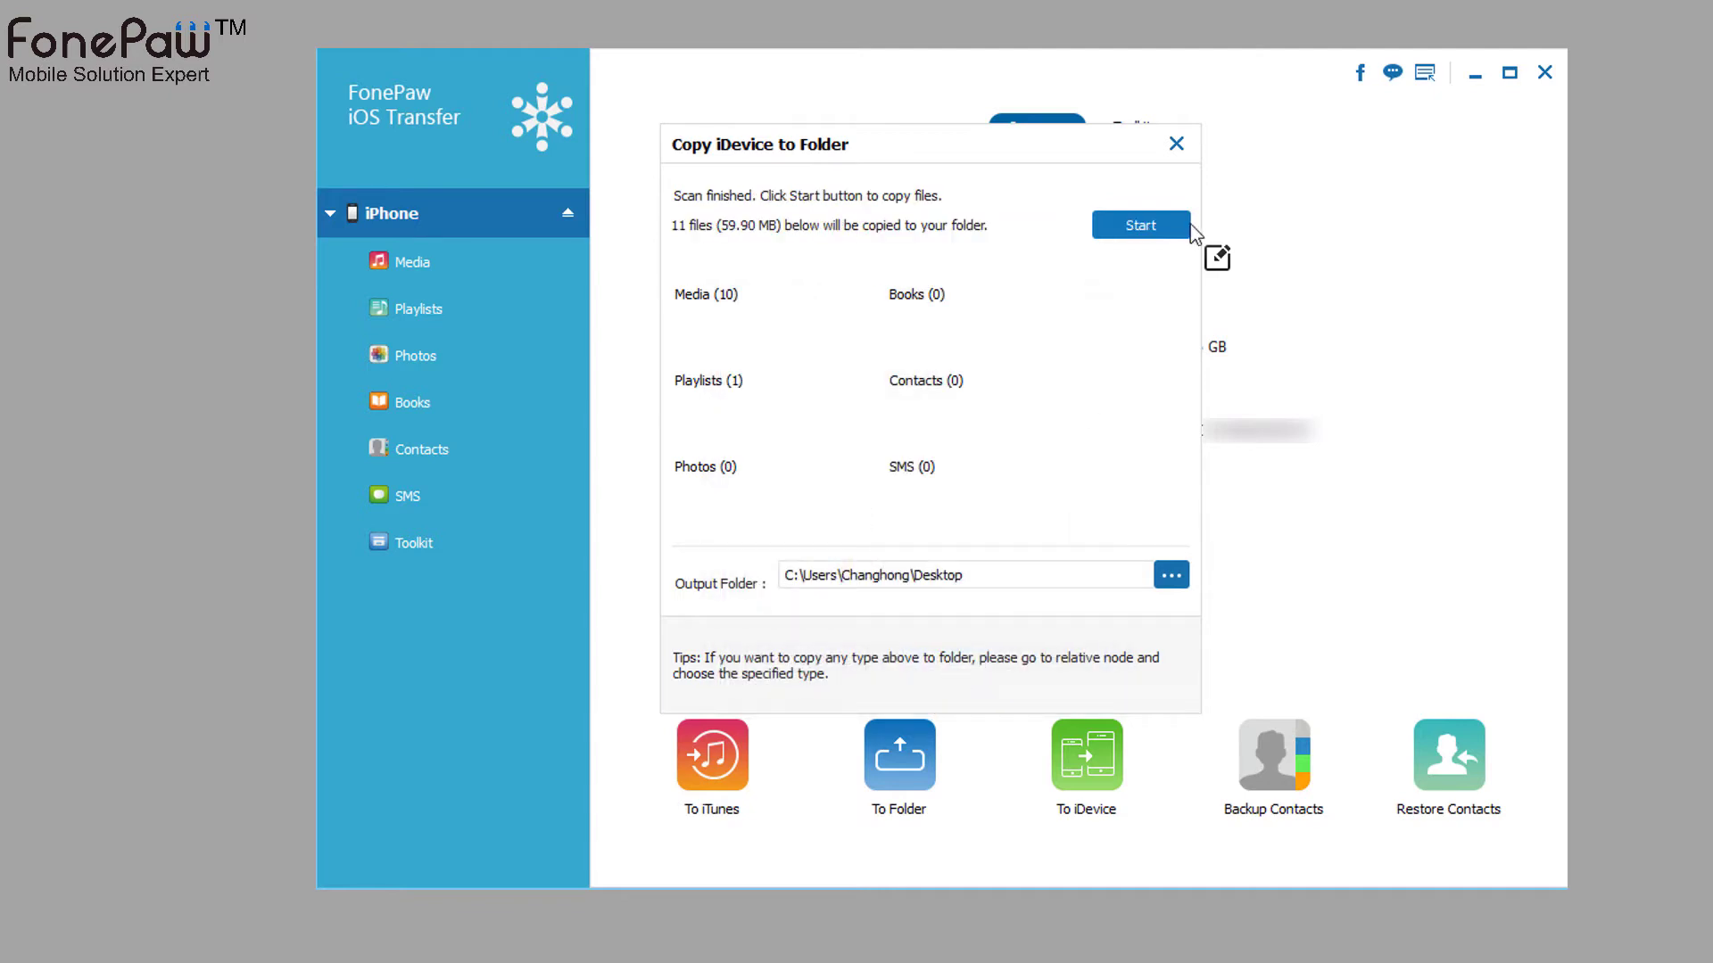
{"action": "left_click", "coordinate": [1135, 229]}
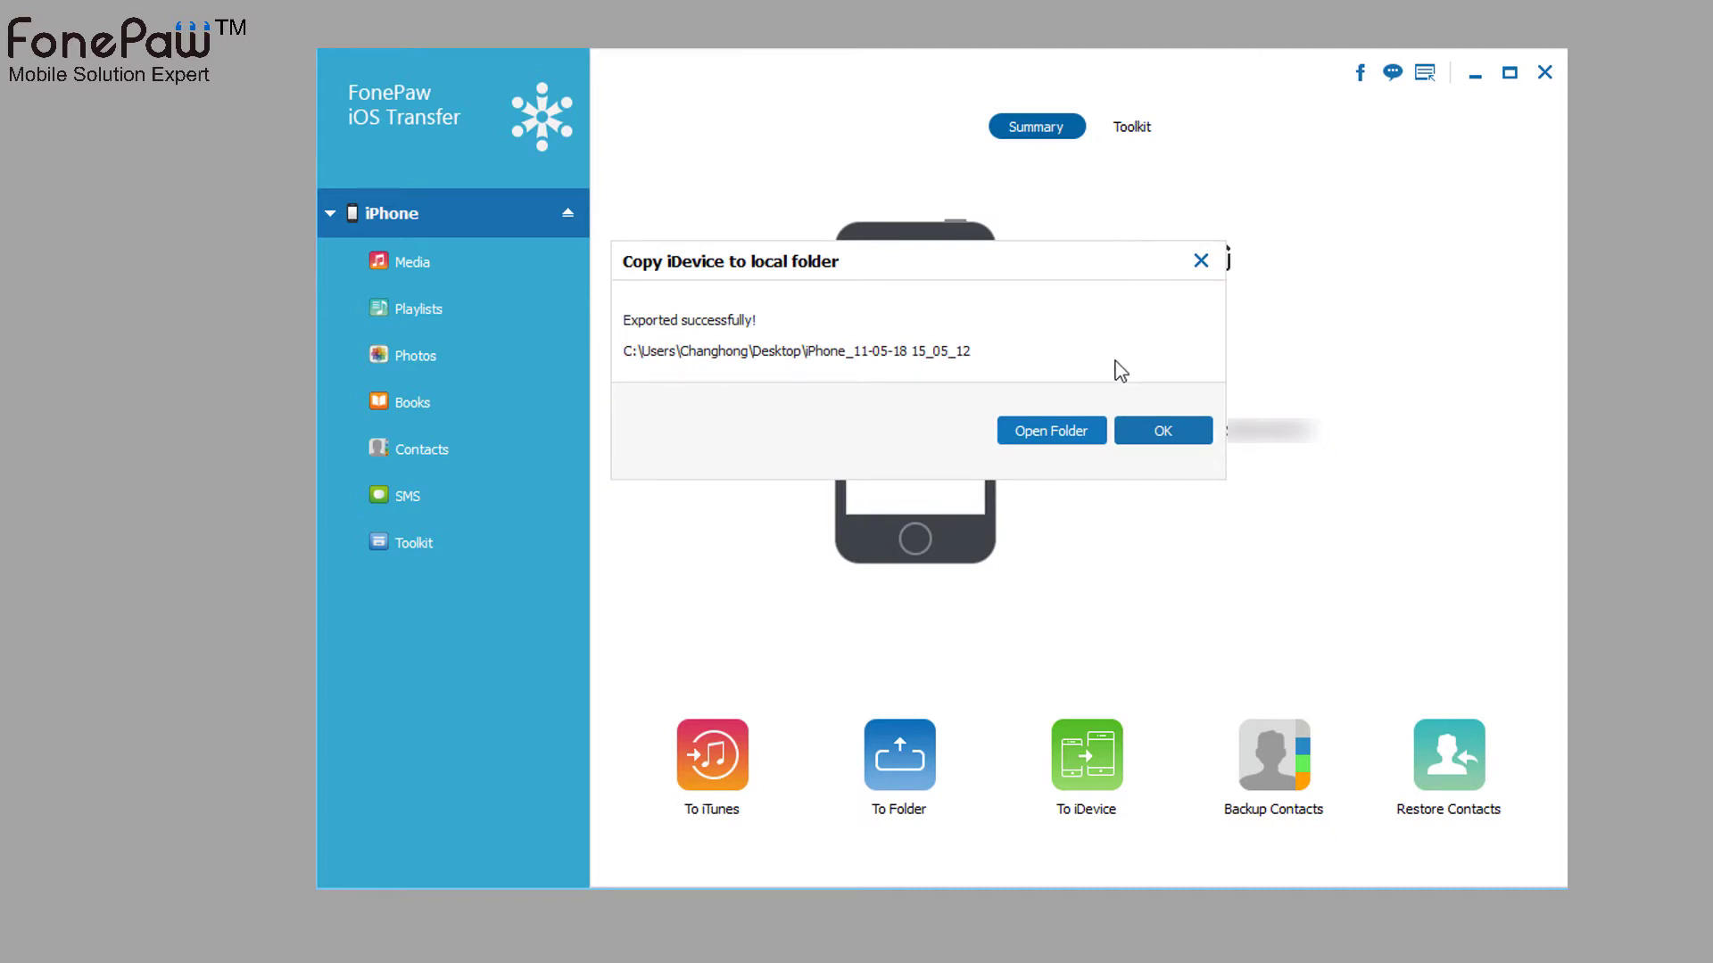
- Browse the exported folder's Media > Files contents, return to its top level, then close Explorer
{"action": "left_click", "coordinate": [1131, 439]}
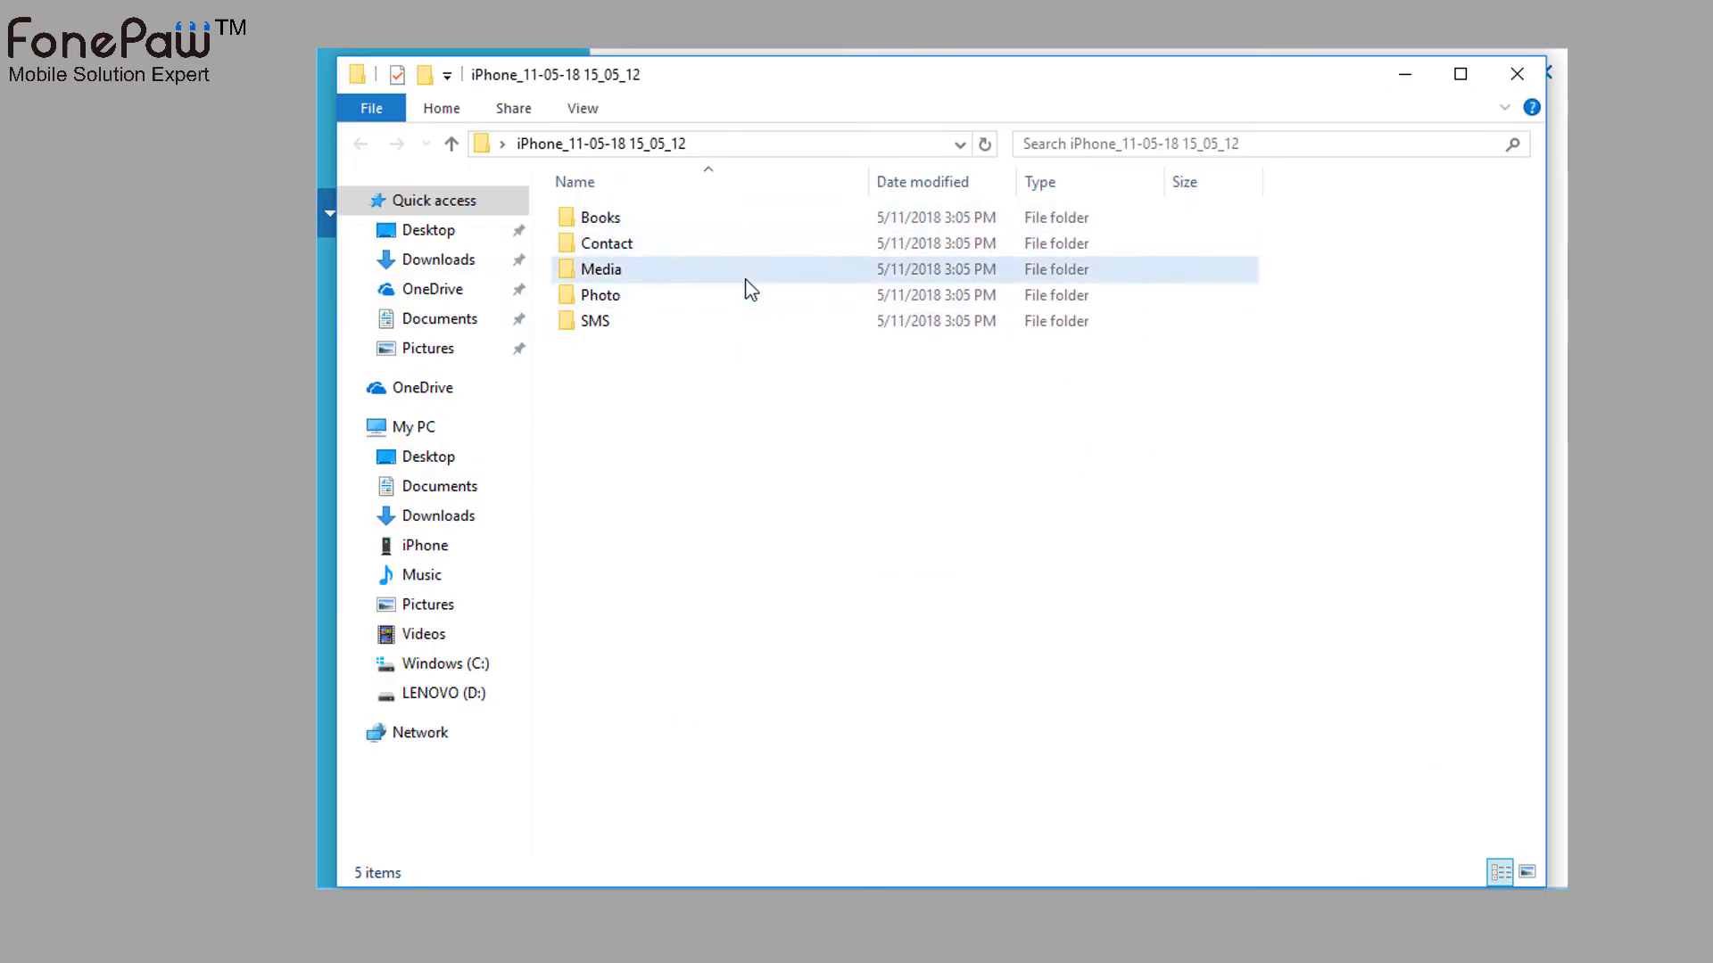
{"action": "double_click", "coordinate": [748, 285]}
{"action": "double_click", "coordinate": [688, 227]}
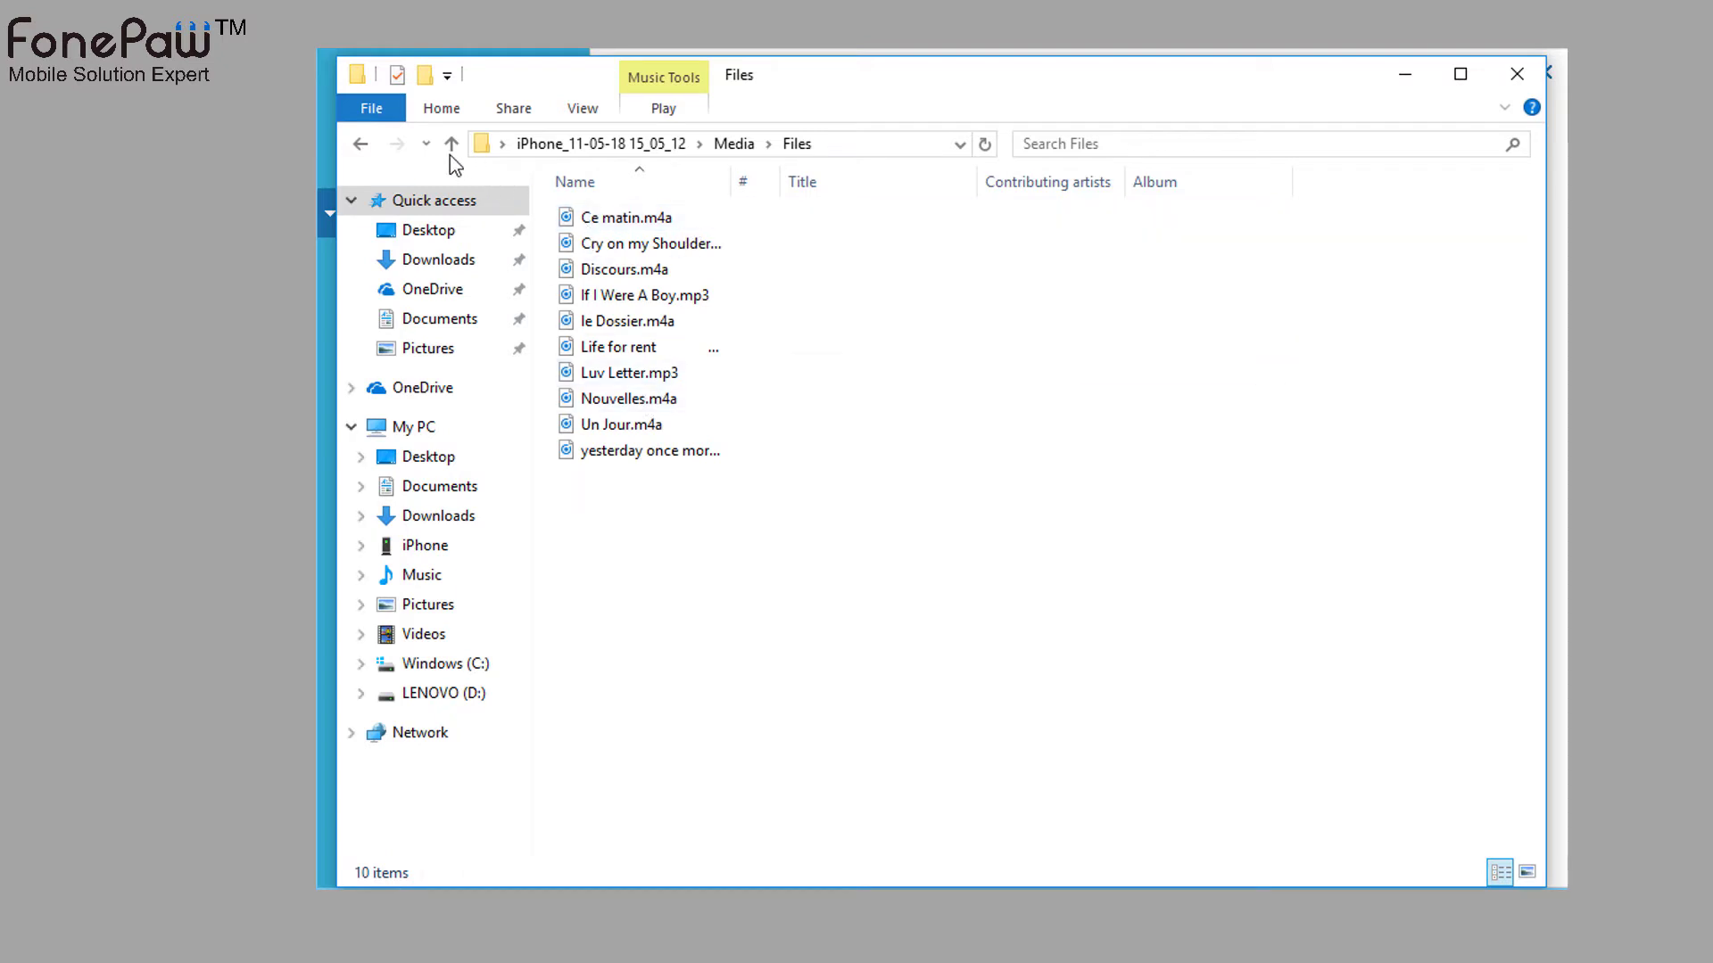
{"action": "left_click", "coordinate": [594, 144]}
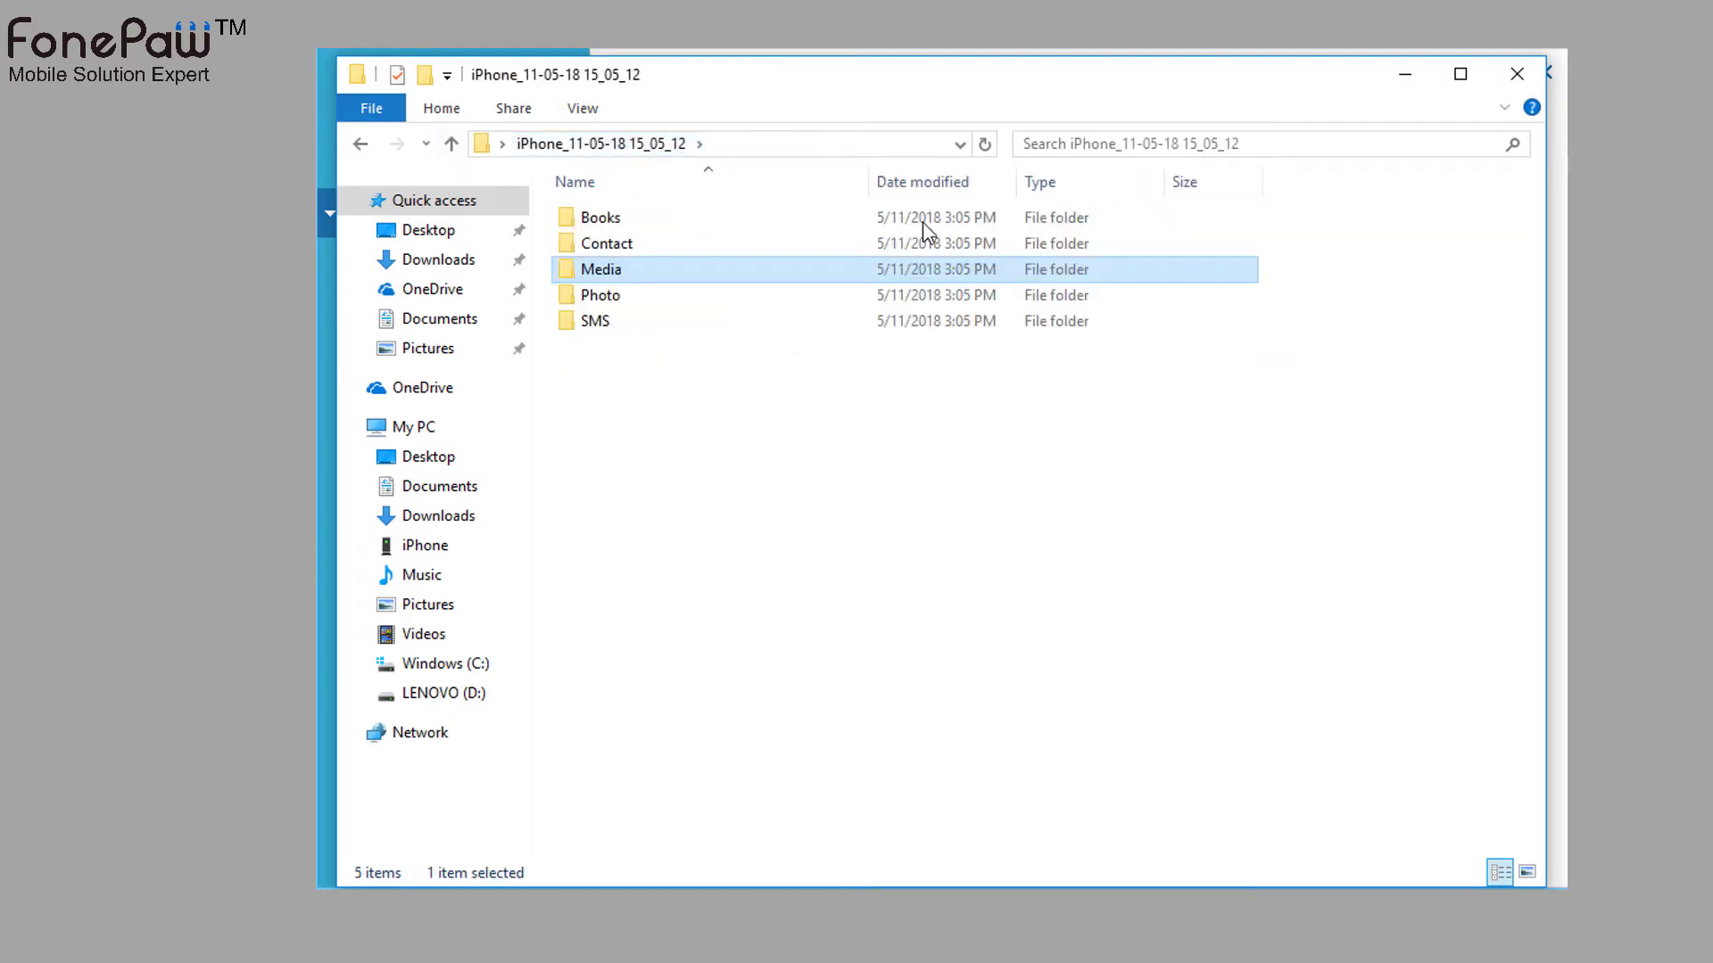
{"action": "left_click", "coordinate": [937, 295]}
{"action": "left_click", "coordinate": [1531, 83]}
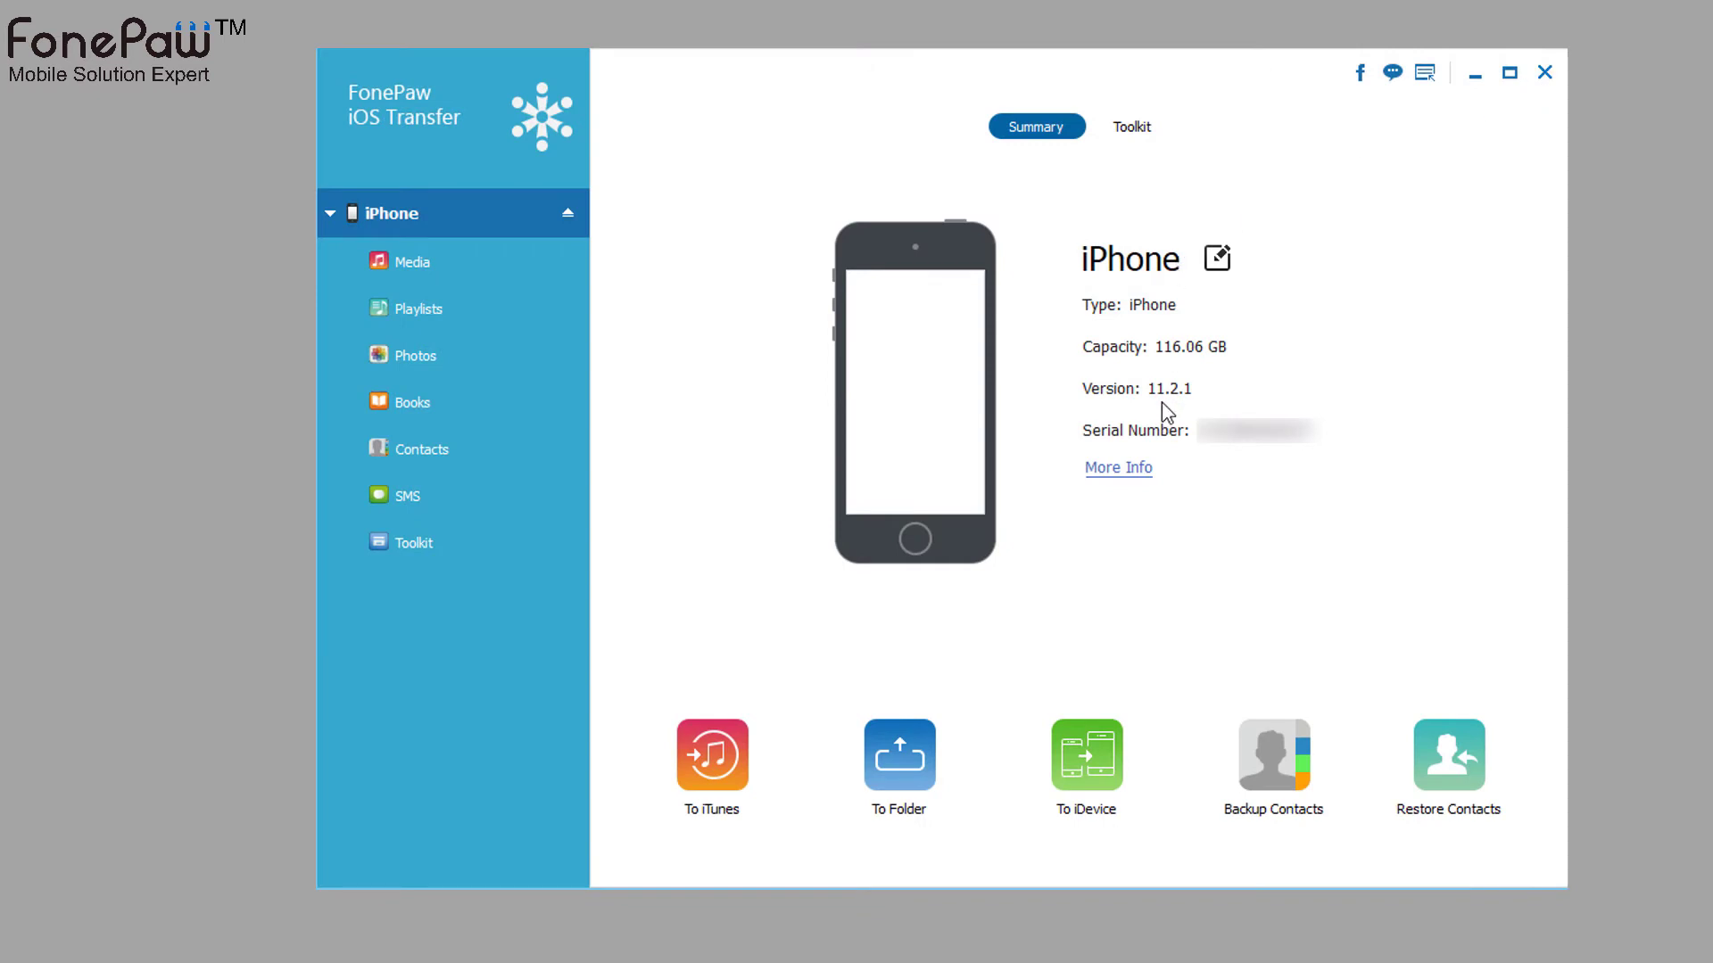
- Attempt copying to another Apple device (none connected), then view the iPhone's media and playlists
{"action": "left_click", "coordinate": [1079, 788]}
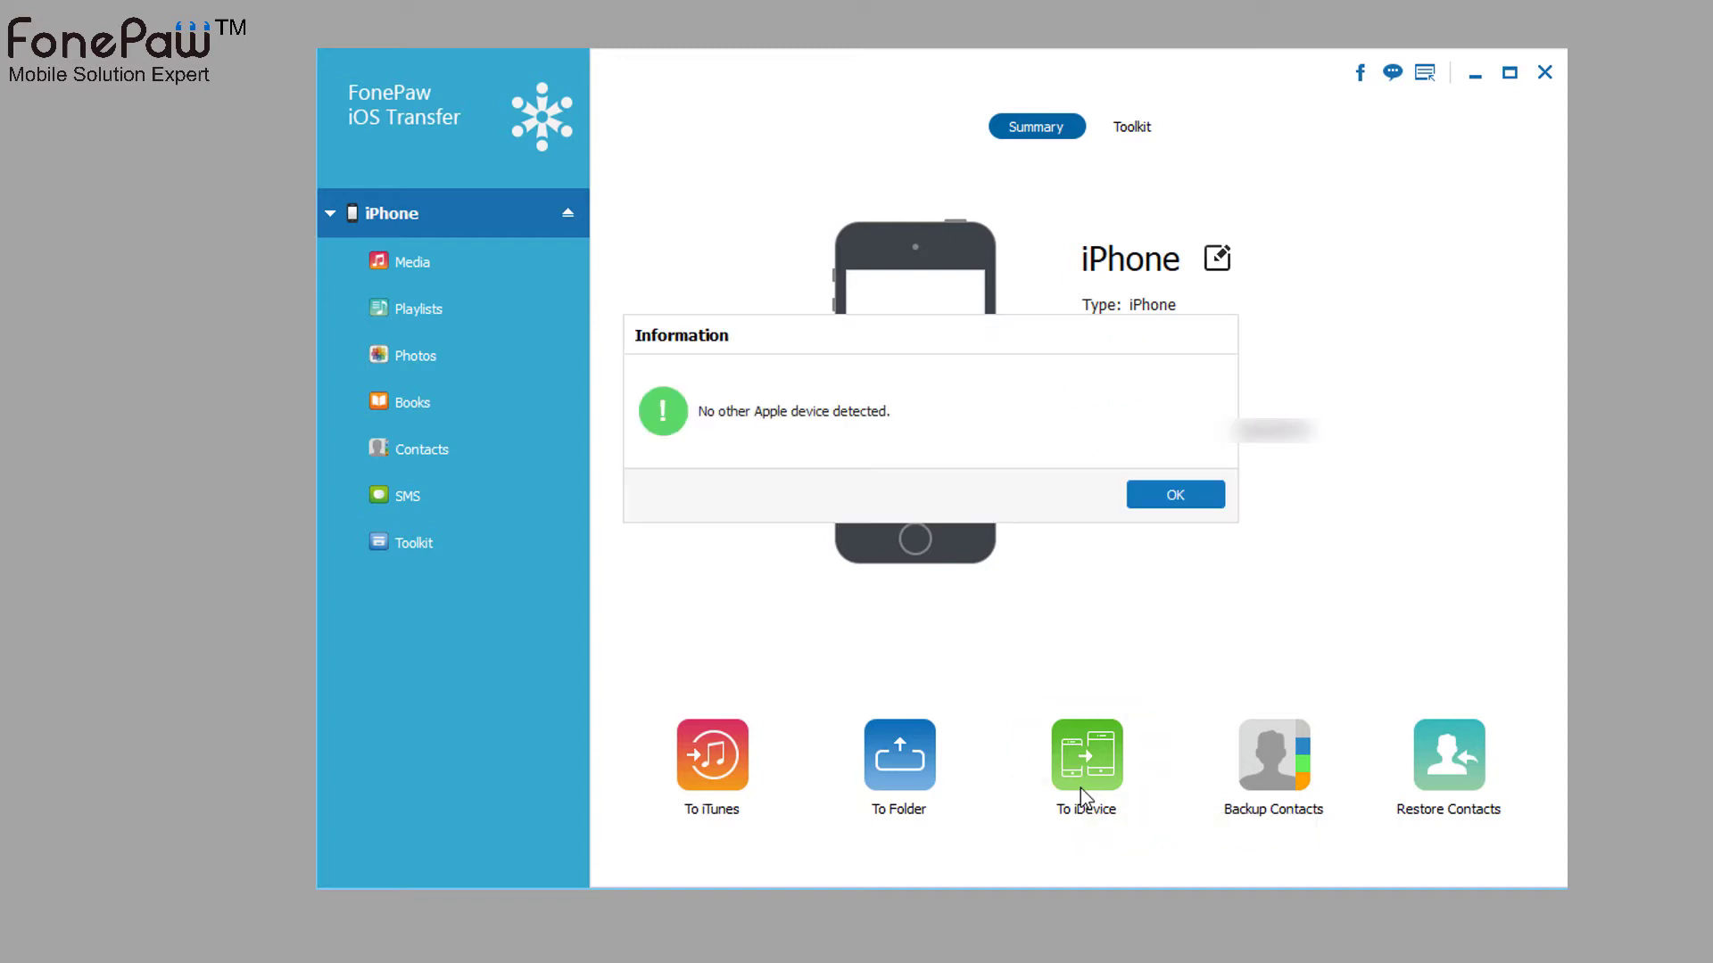
{"action": "left_click", "coordinate": [1217, 496]}
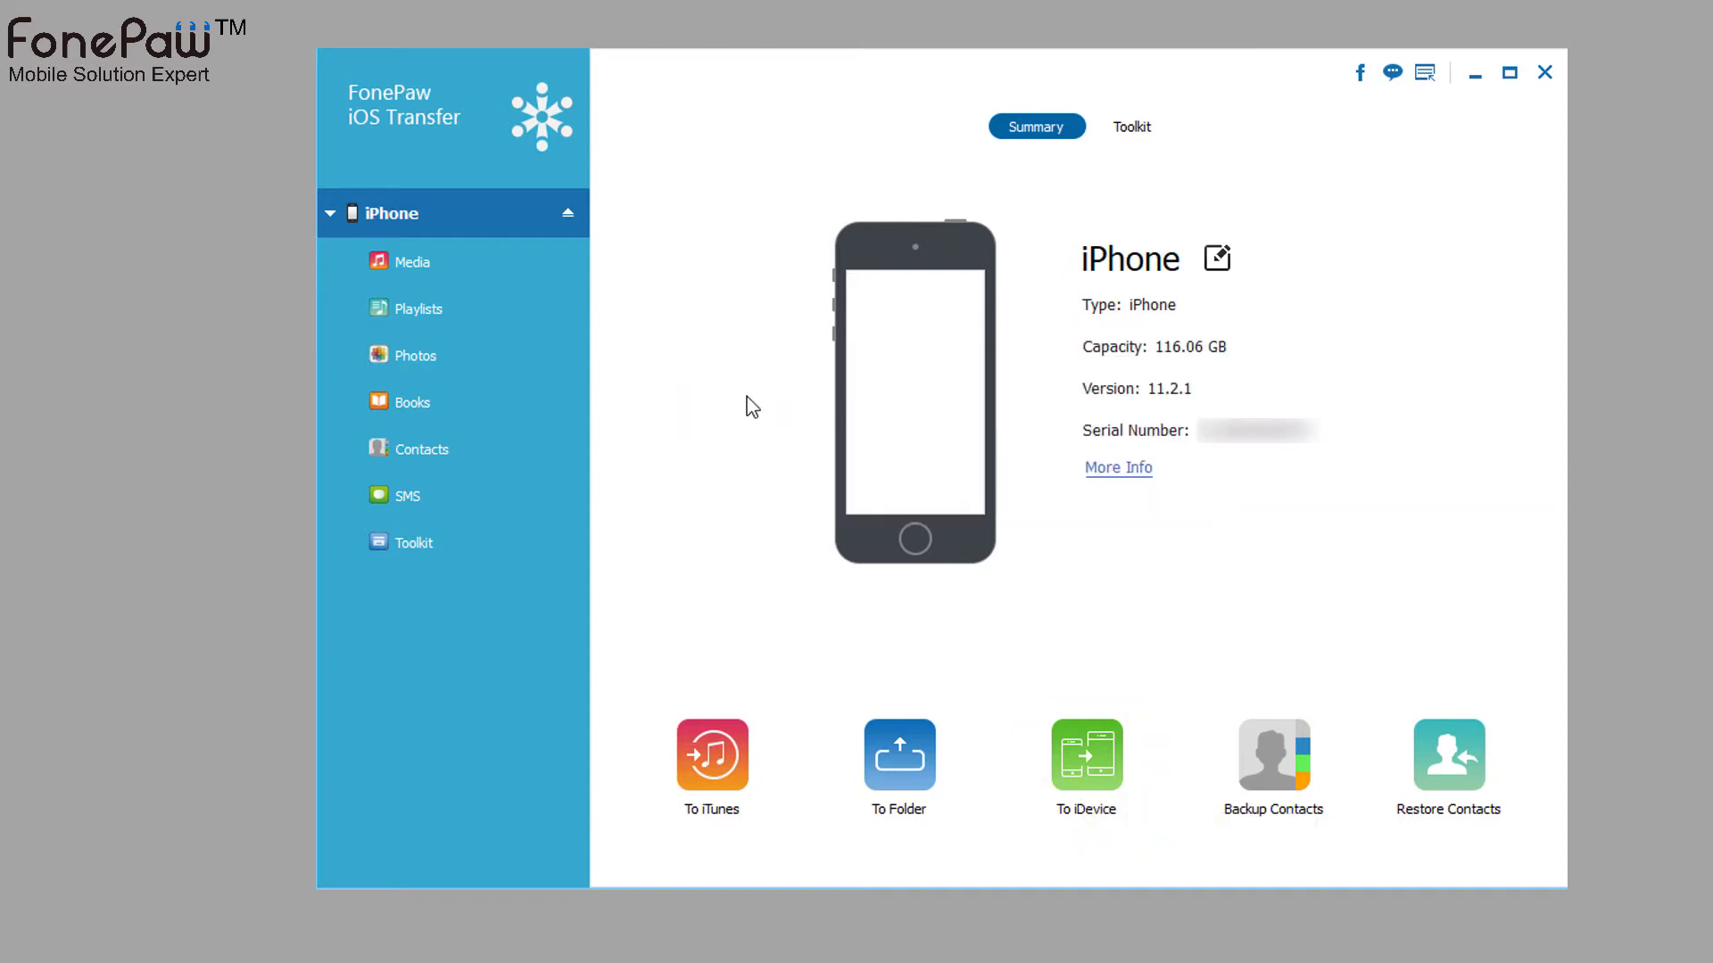
{"action": "left_click", "coordinate": [511, 271]}
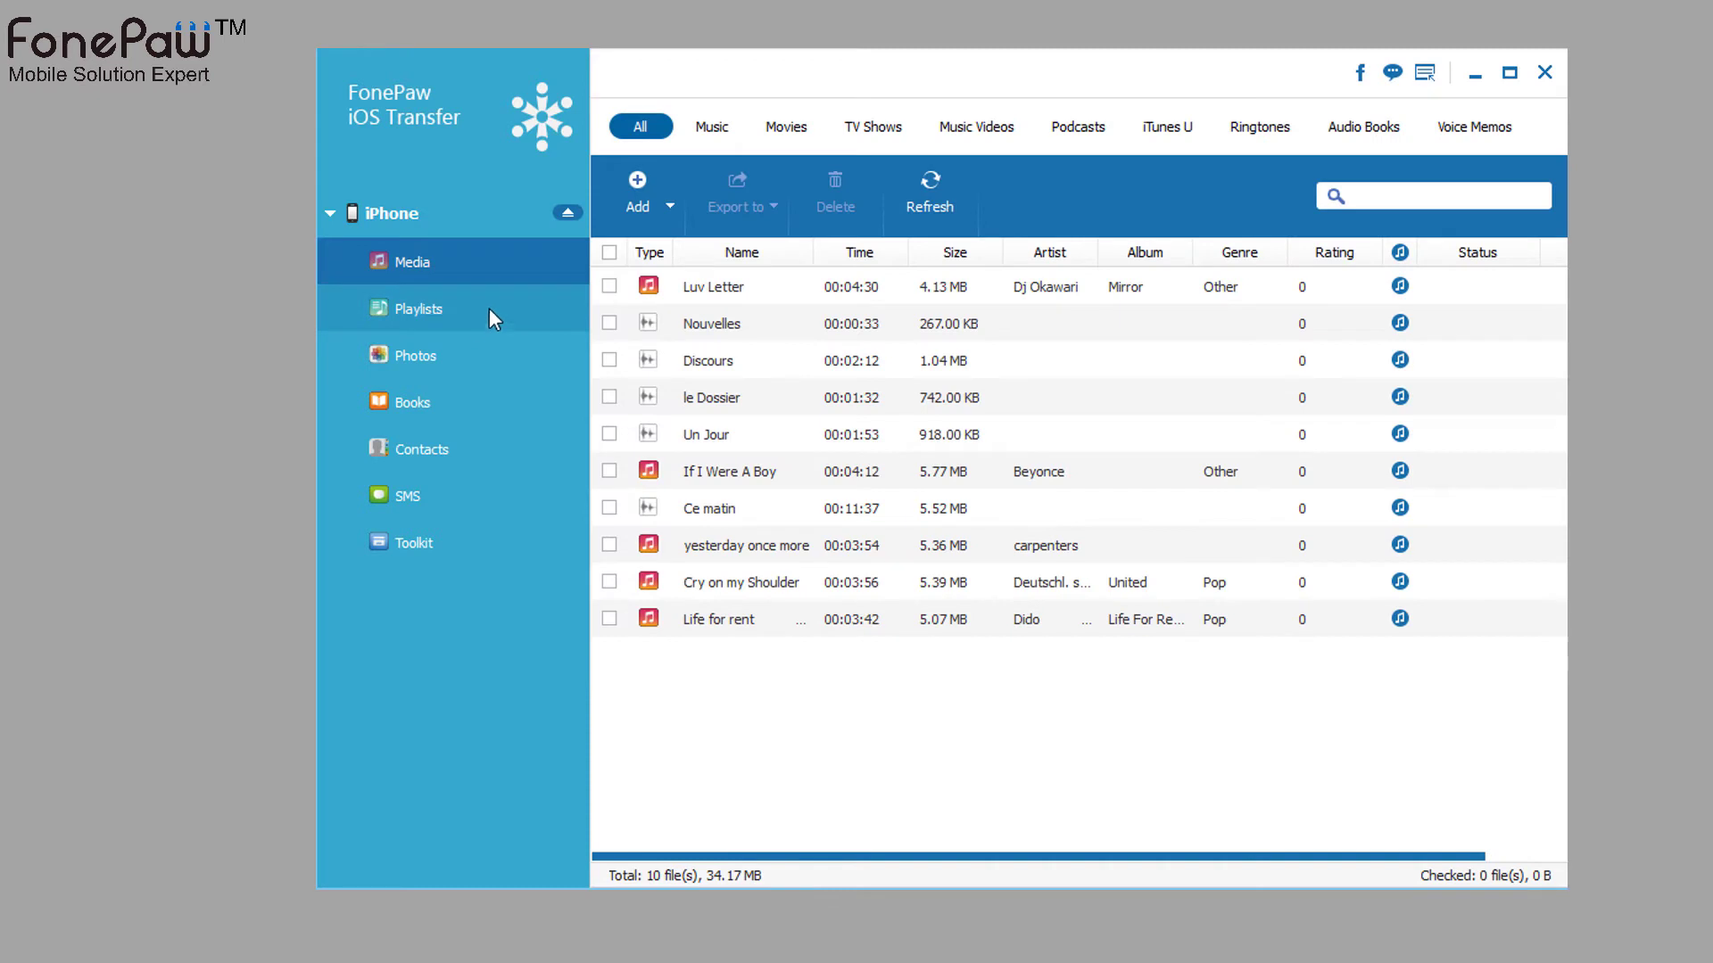
{"action": "left_click", "coordinate": [488, 308]}
- Browse the Camera Roll album's photos, then return to the iPhone's media list
{"action": "left_click", "coordinate": [471, 406]}
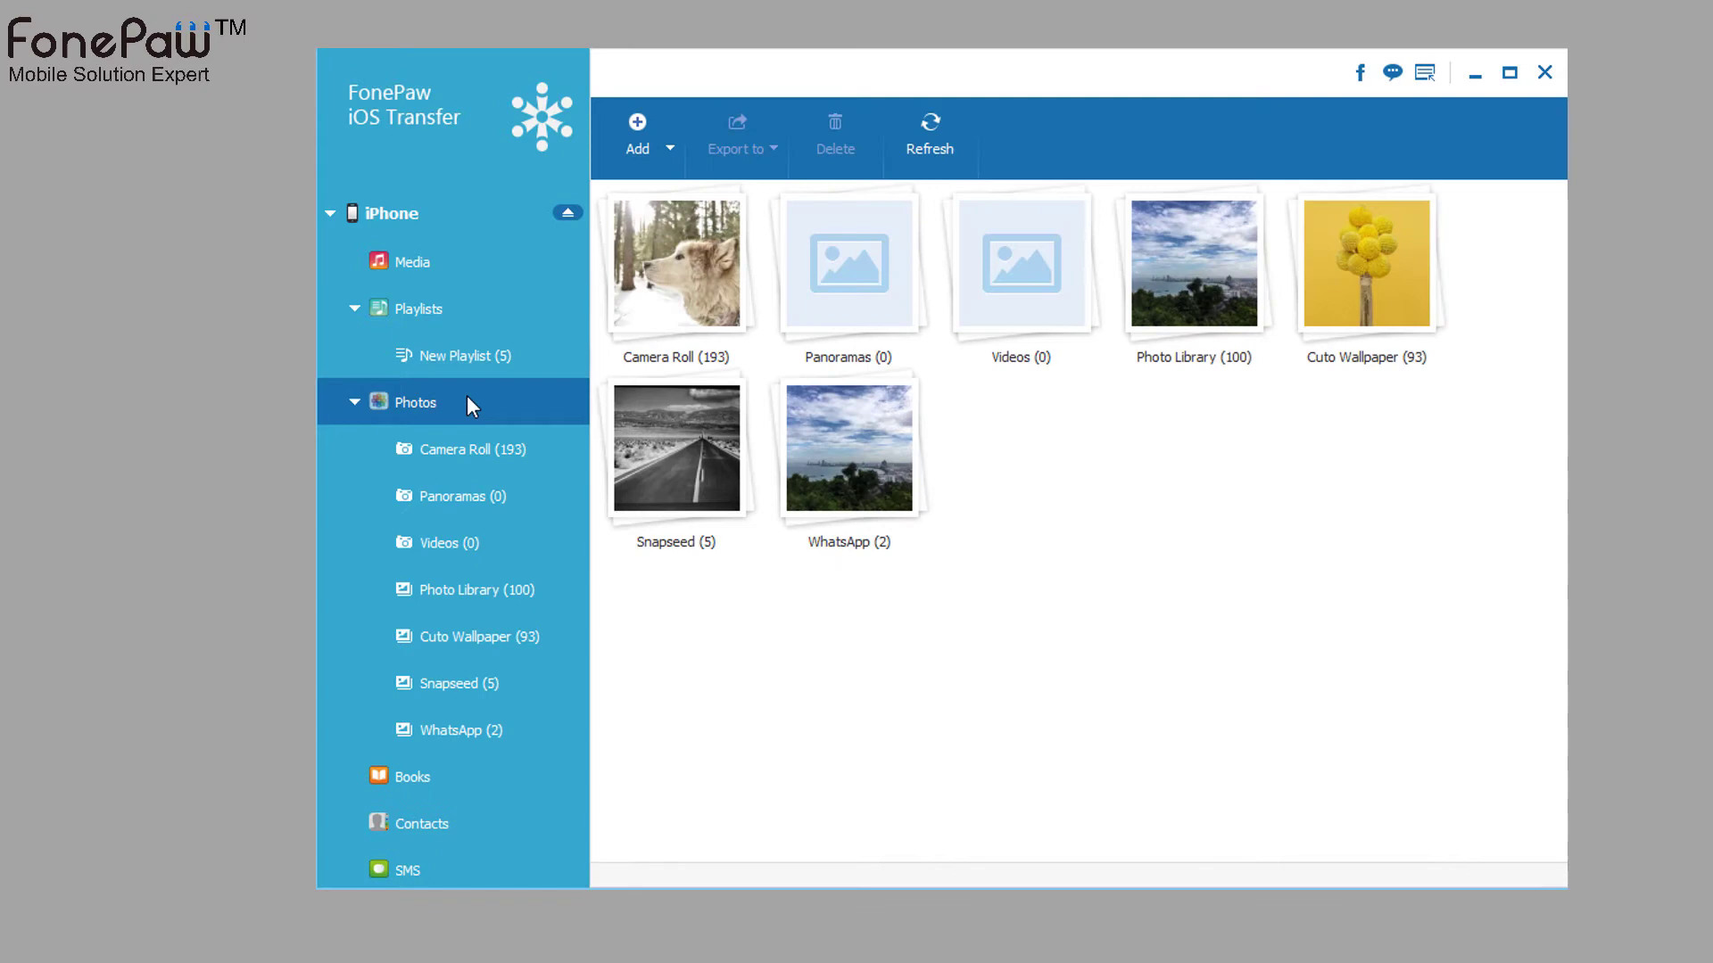
{"action": "double_click", "coordinate": [719, 307]}
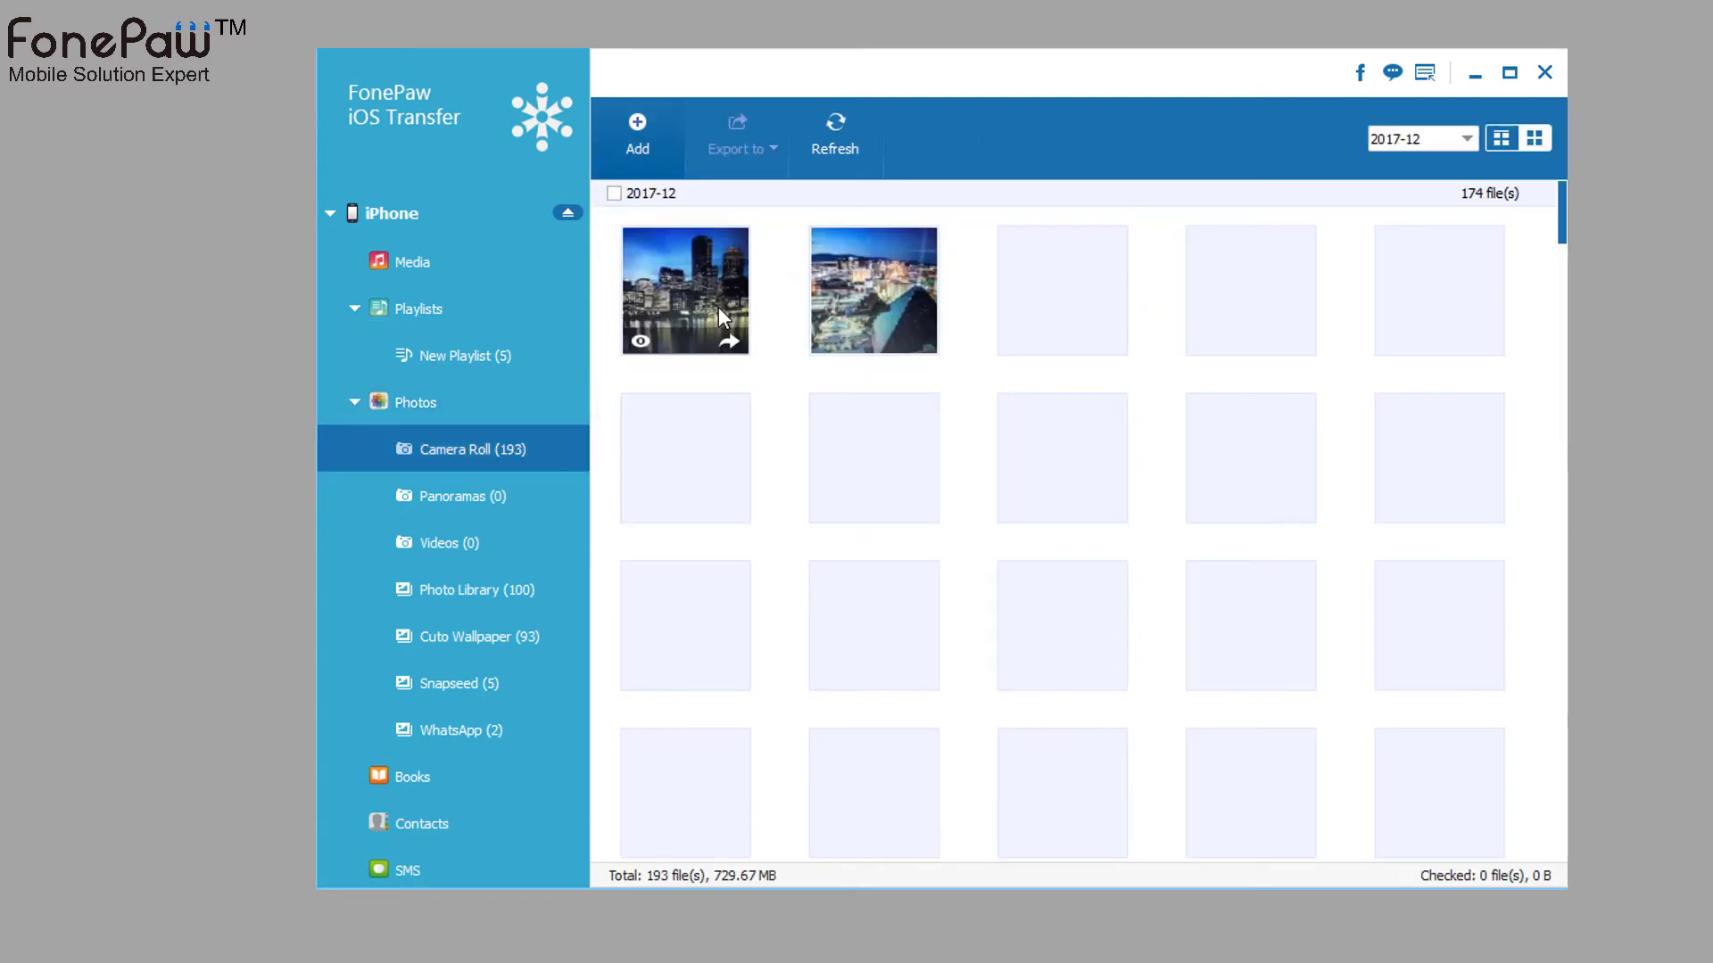
{"action": "left_click", "coordinate": [874, 286]}
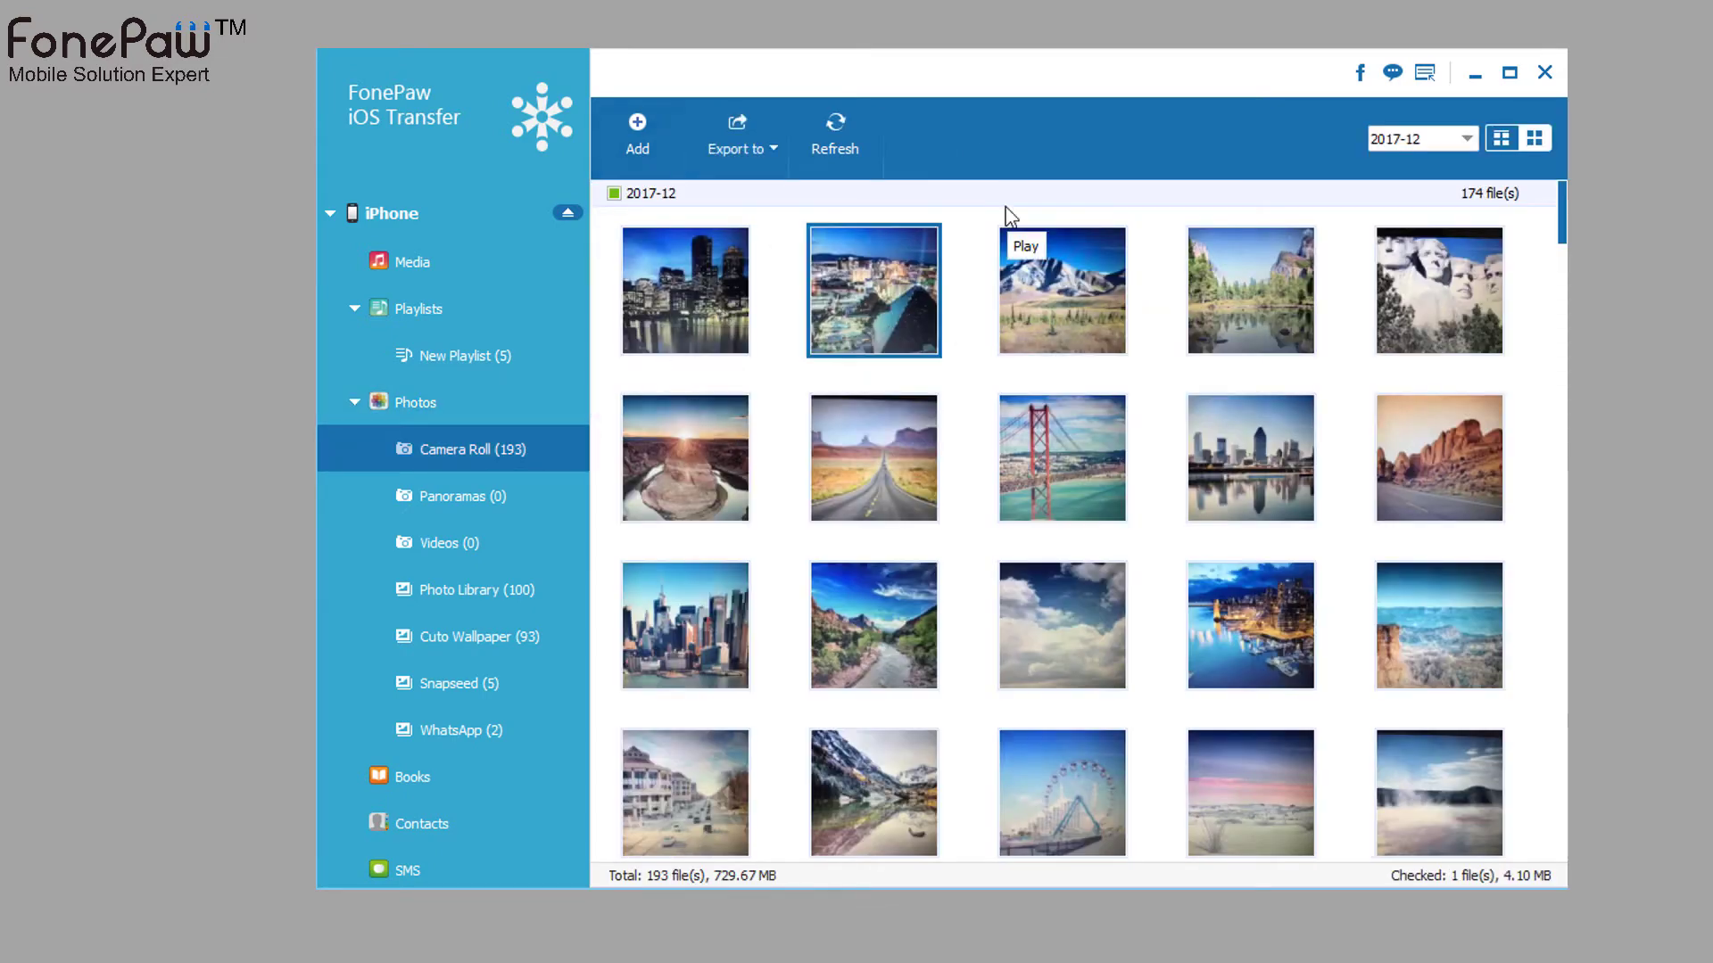
{"action": "scroll", "coordinate": [967, 497], "scroll_direction": "down", "scroll_amount": 5}
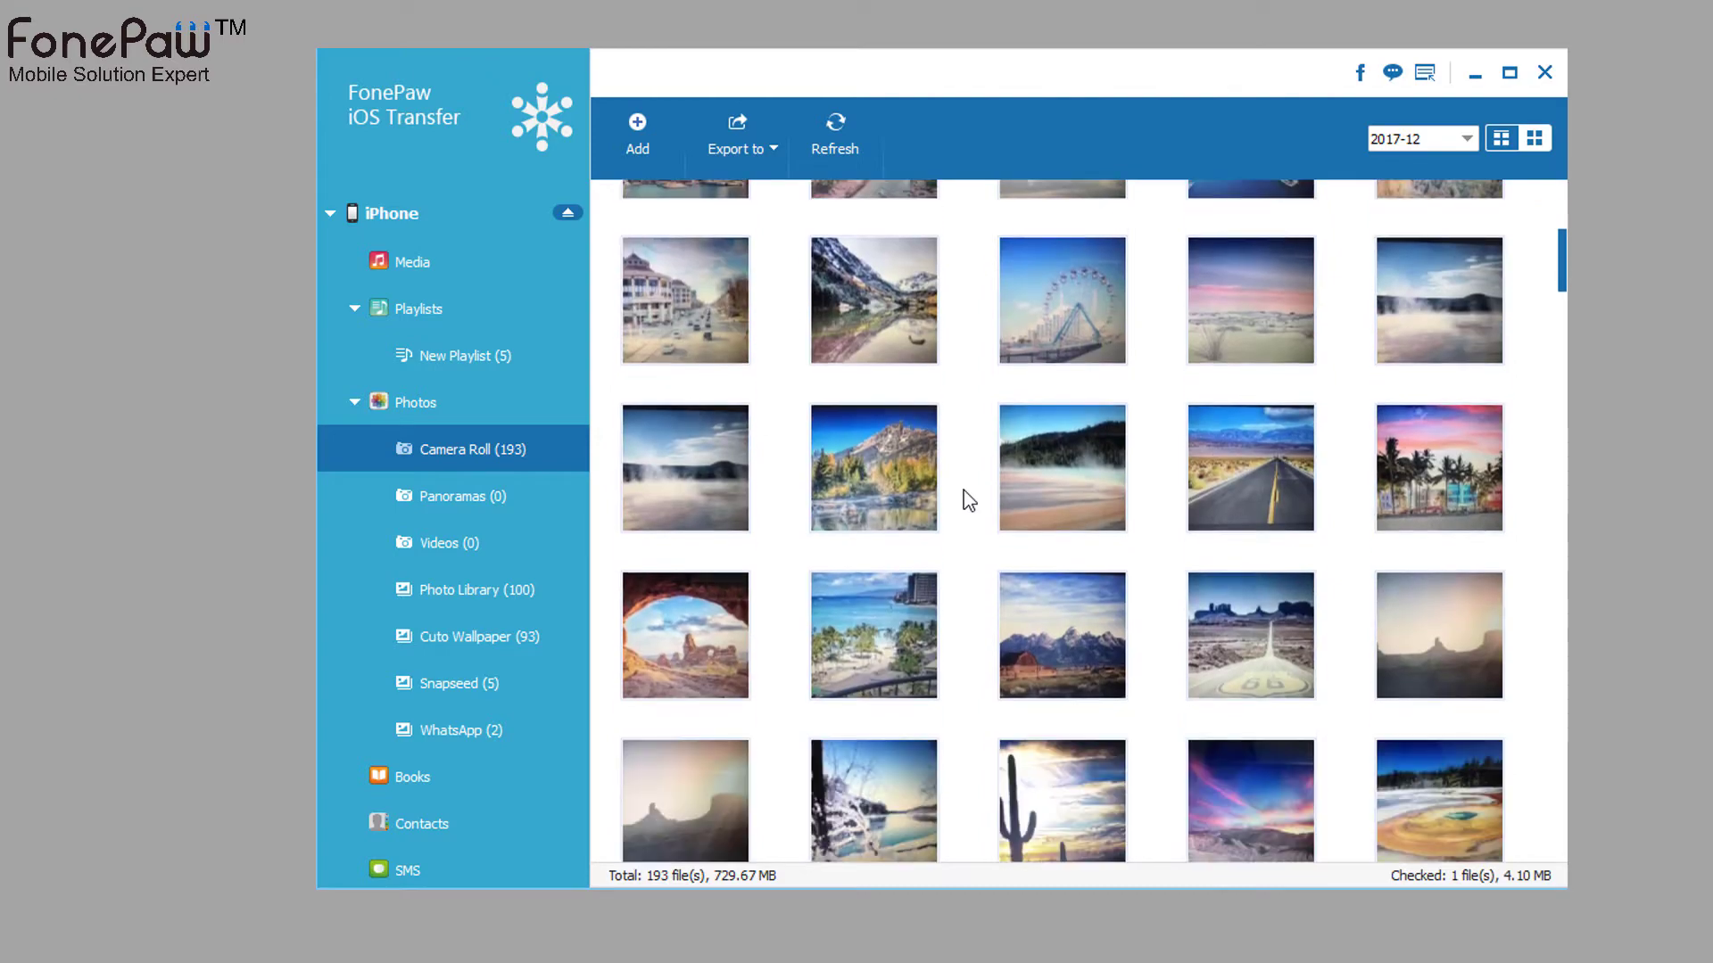
{"action": "scroll", "coordinate": [970, 501], "scroll_direction": "down", "scroll_amount": 4}
{"action": "scroll", "coordinate": [970, 501], "scroll_direction": "up", "scroll_amount": 4}
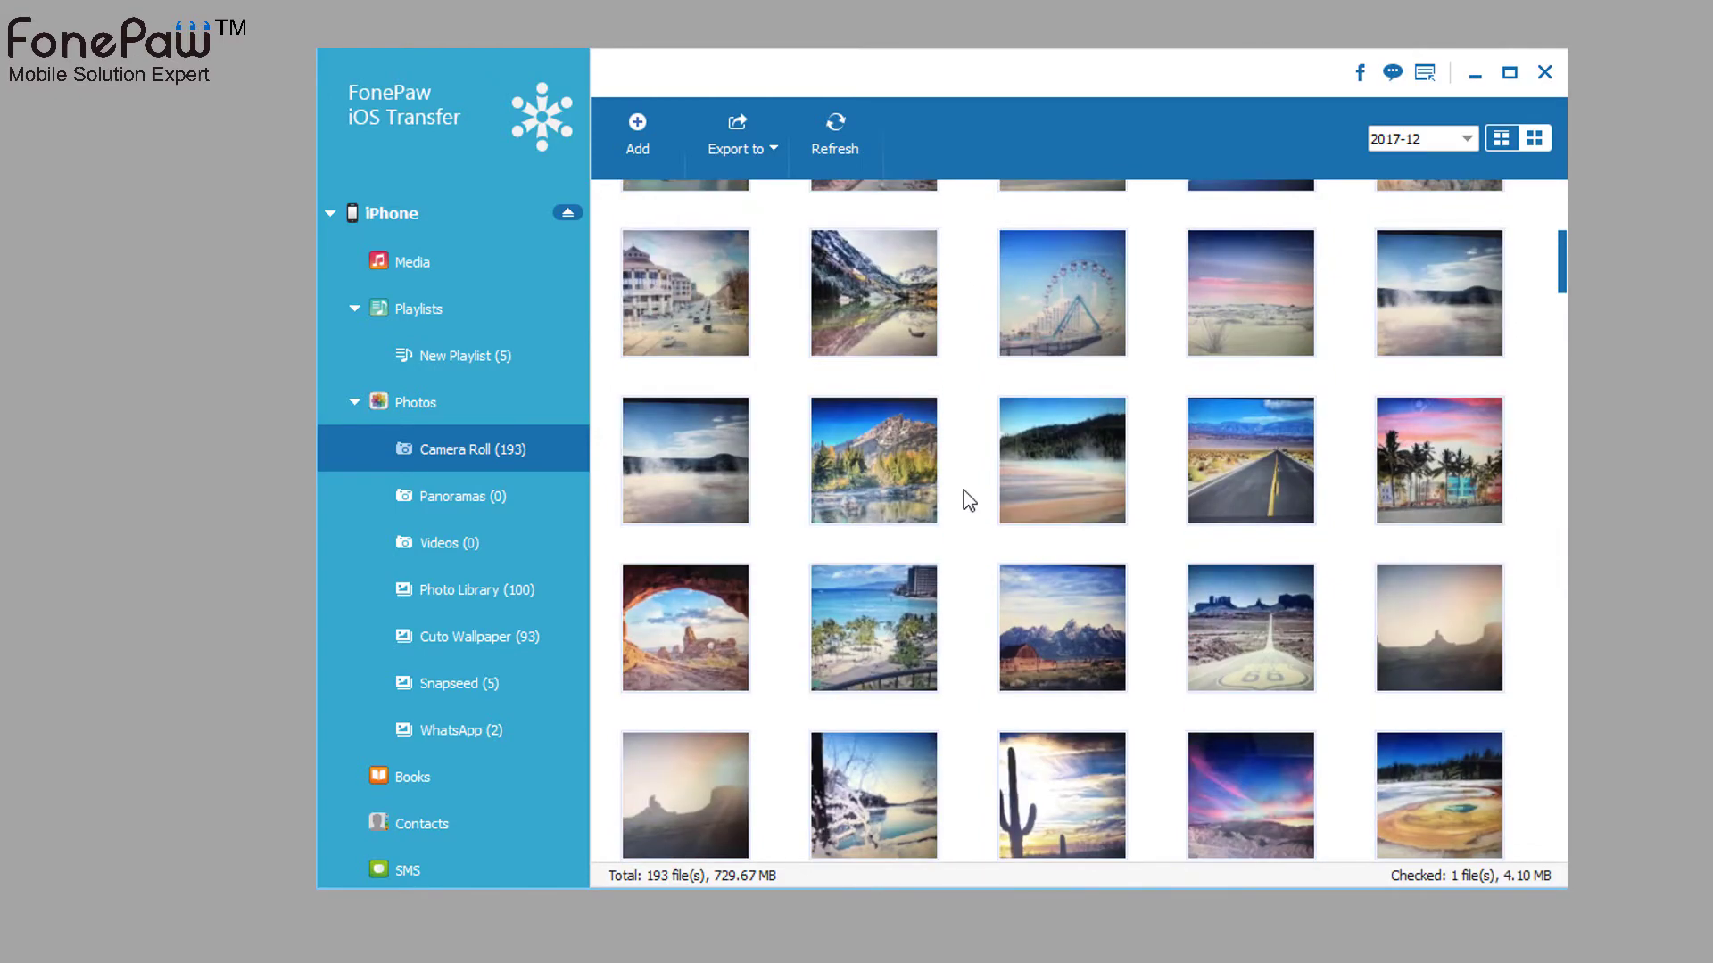
{"action": "scroll", "coordinate": [970, 502], "scroll_direction": "up", "scroll_amount": 5}
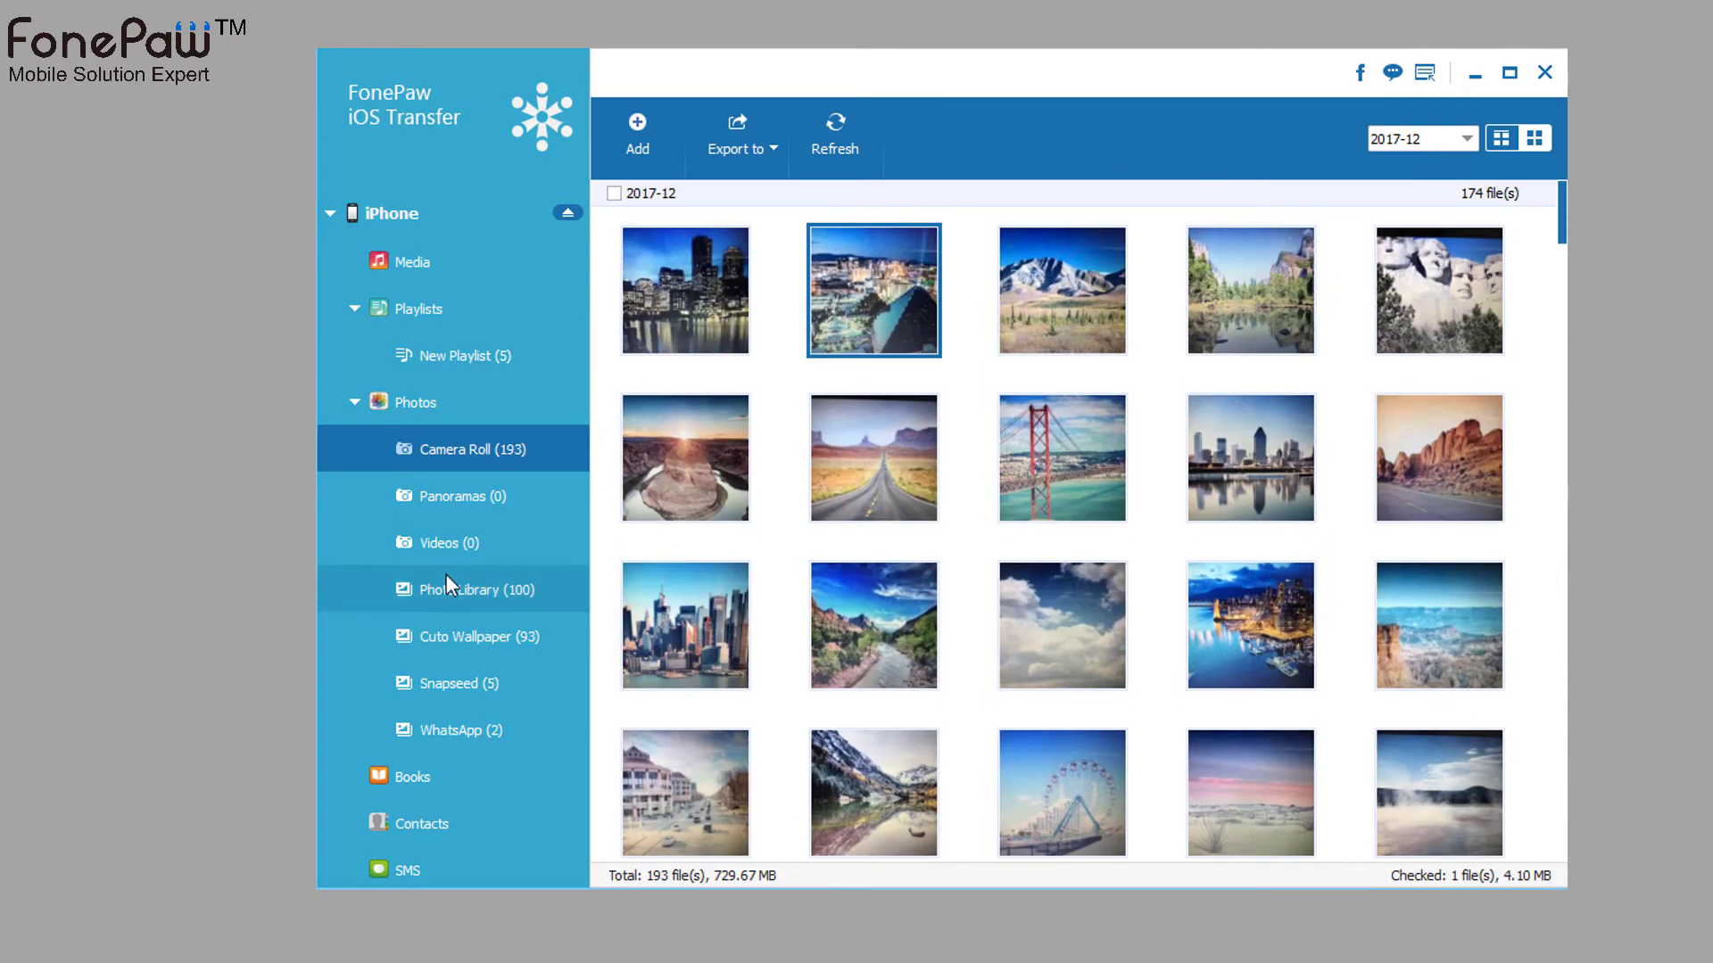
{"action": "scroll", "coordinate": [448, 586], "scroll_direction": "down", "scroll_amount": 1}
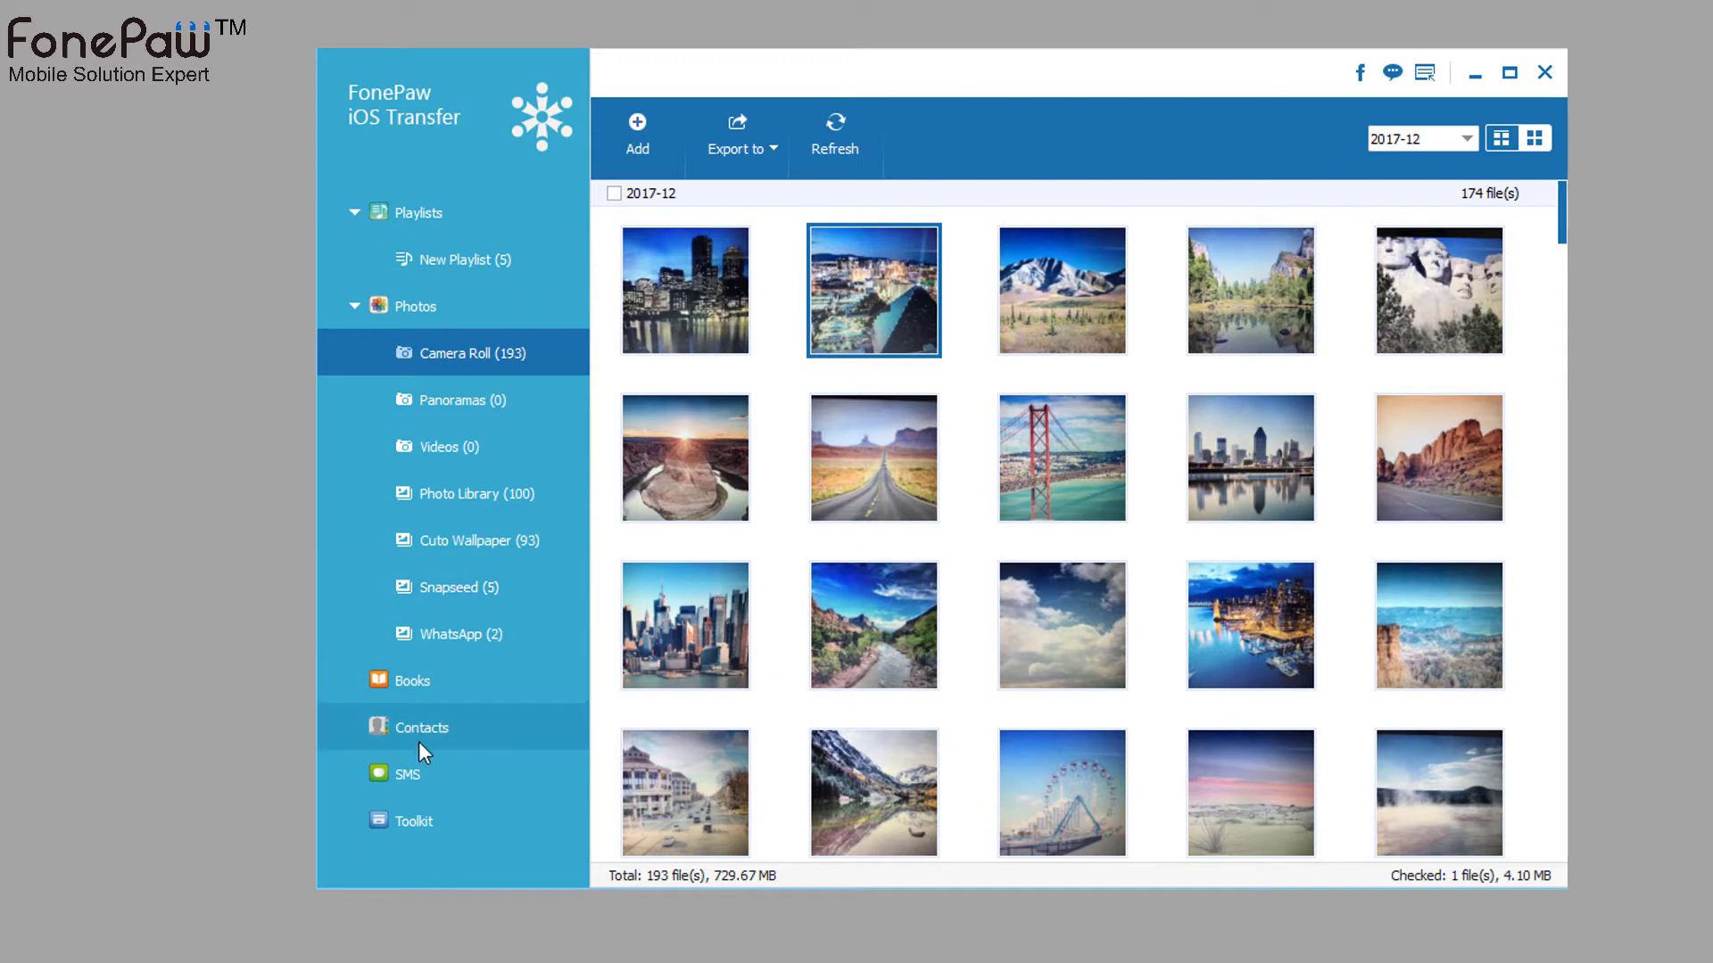
{"action": "scroll", "coordinate": [474, 683], "scroll_direction": "up", "scroll_amount": 1}
{"action": "left_click", "coordinate": [485, 264]}
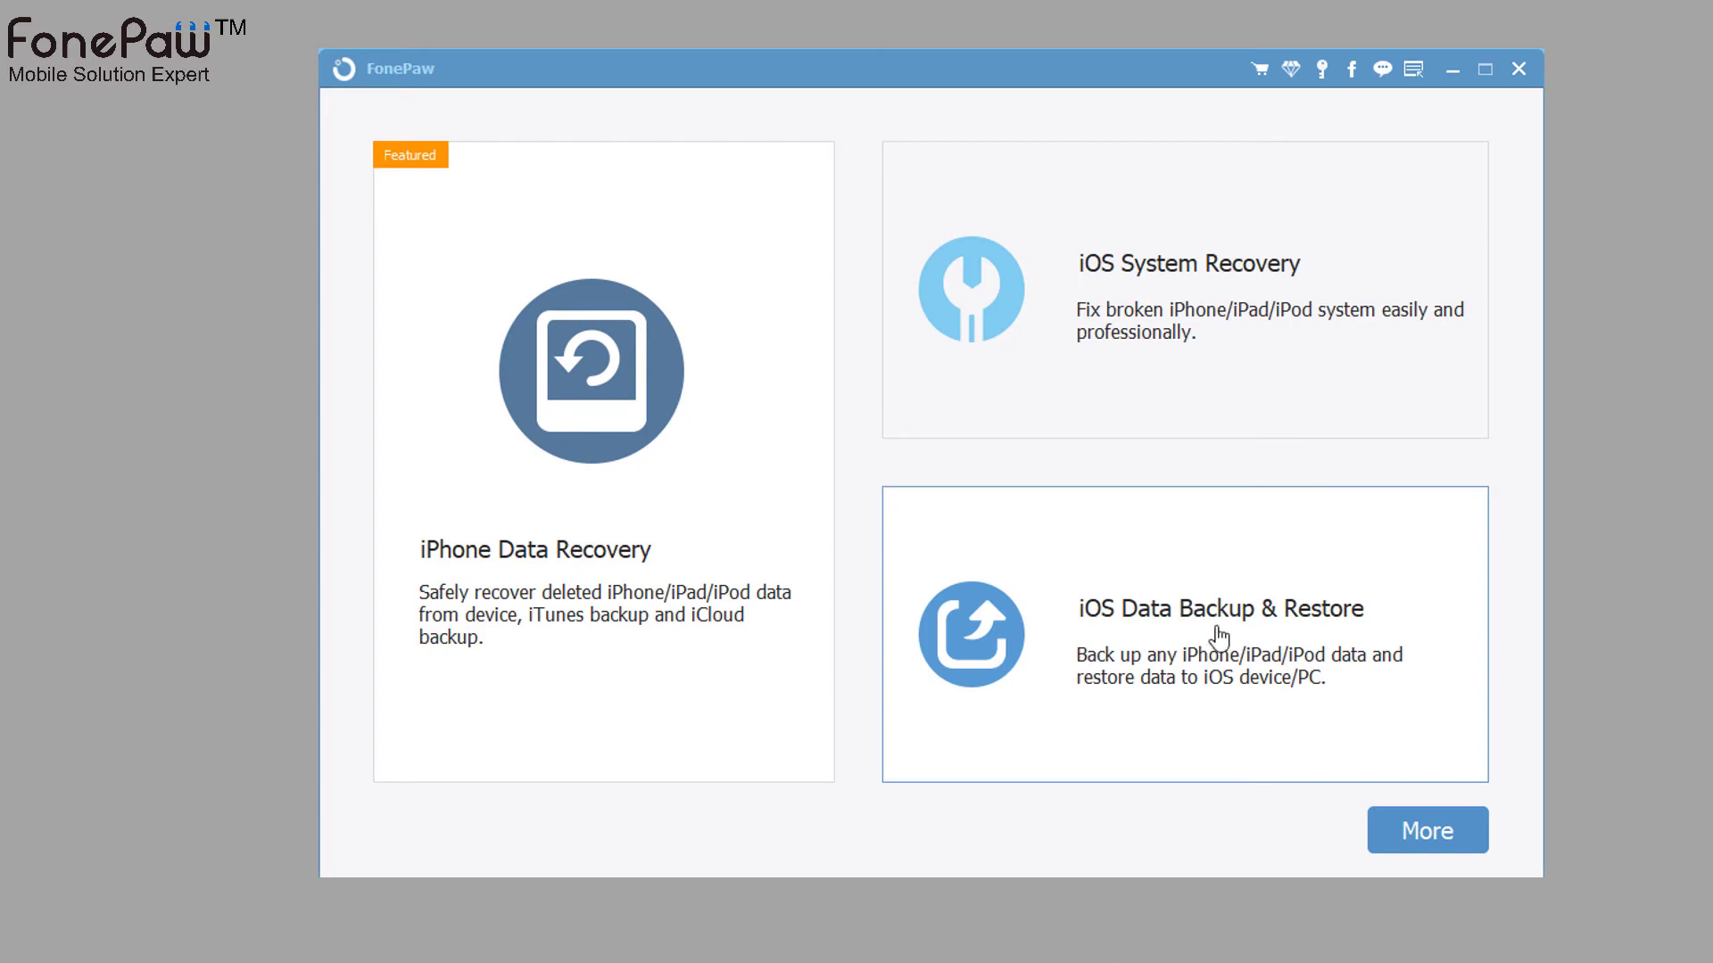
- Start an encrypted iPhone 7 backup in iOS Data Backup & Restore, entering and confirming the backup password
{"action": "left_click", "coordinate": [1193, 608]}
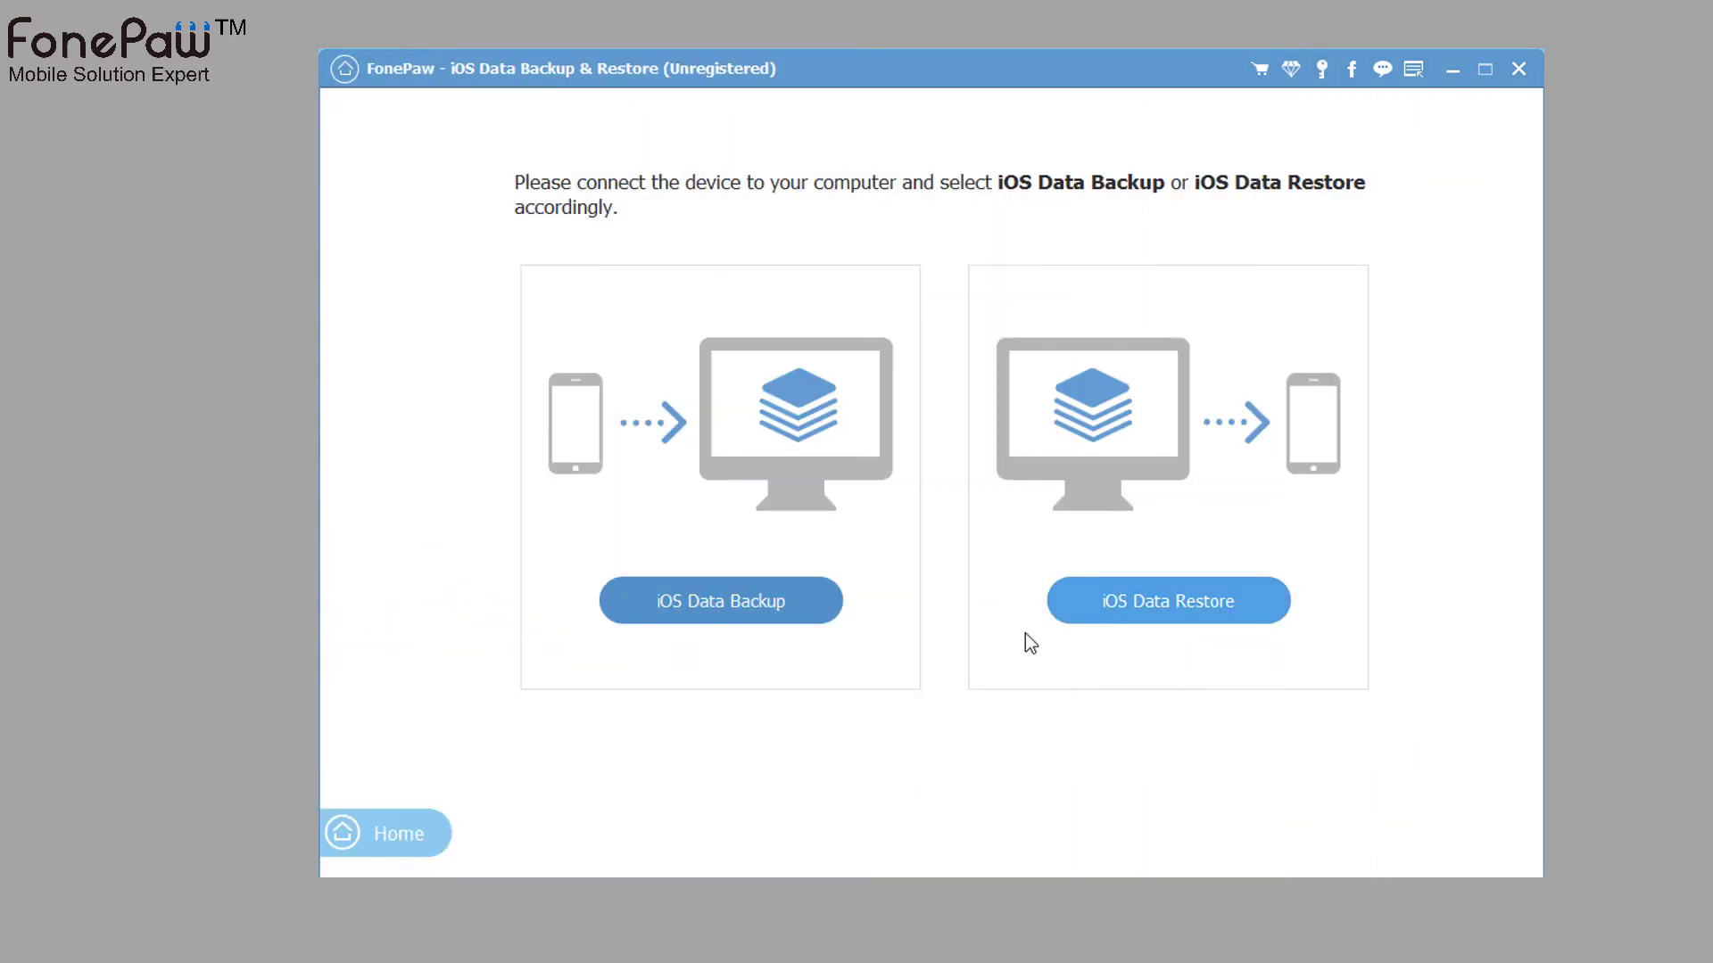
{"action": "left_click", "coordinate": [791, 617]}
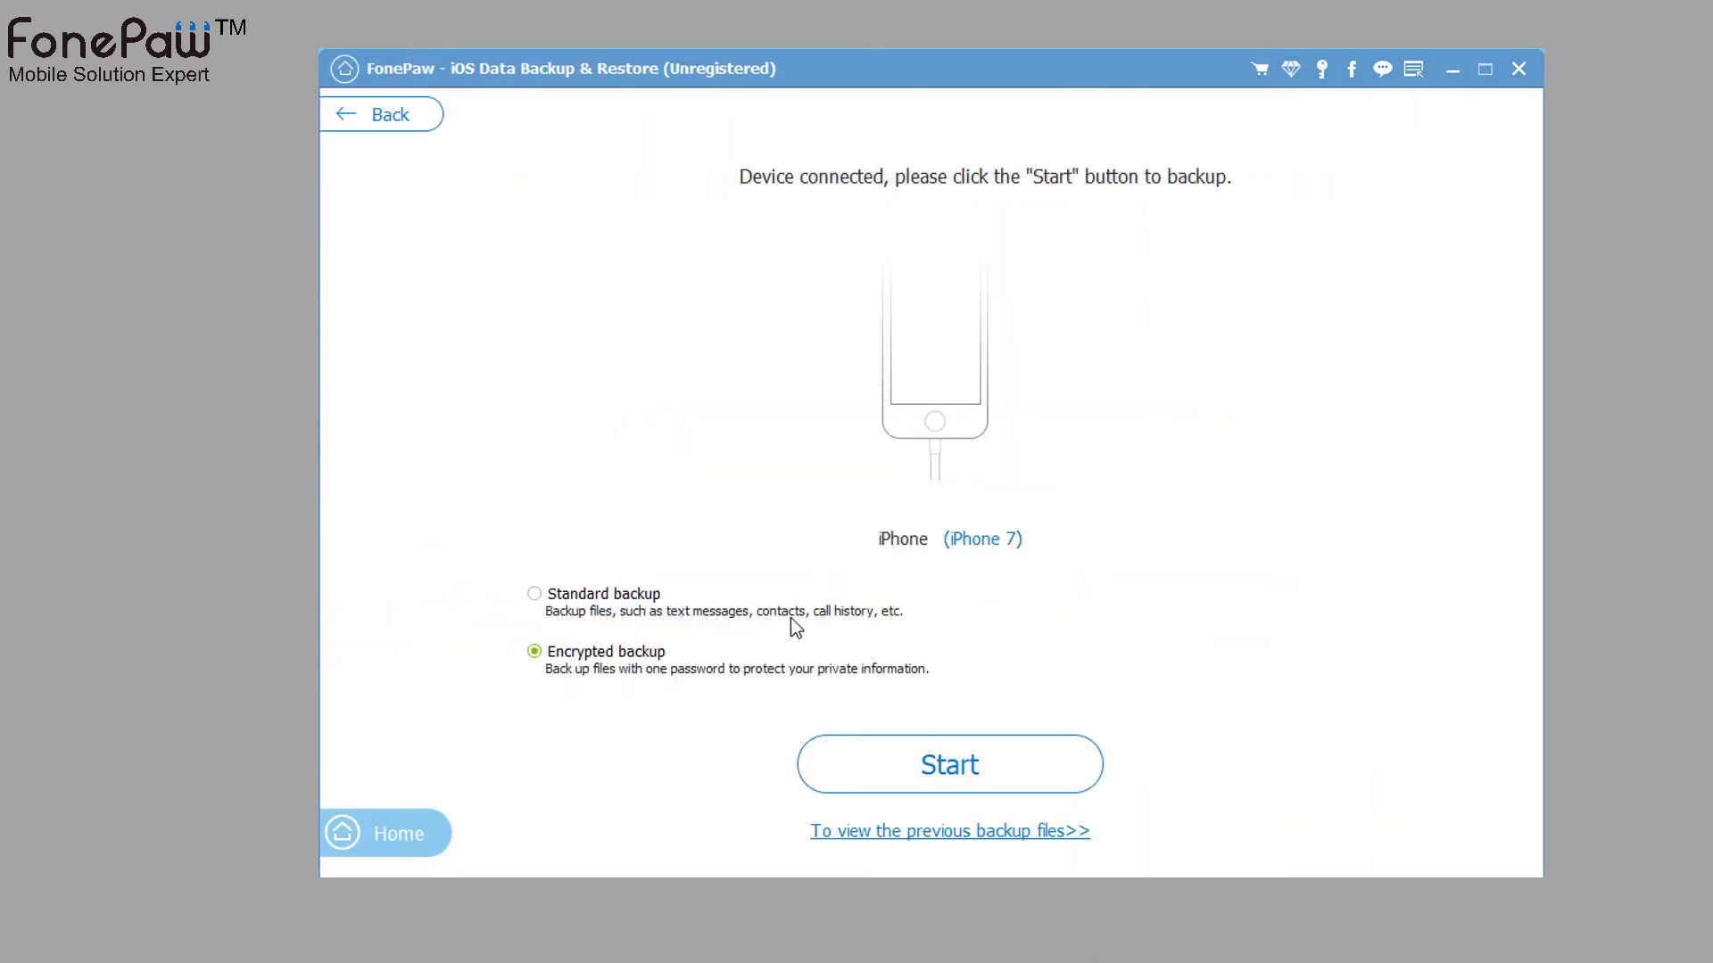
{"action": "left_click", "coordinate": [612, 592]}
{"action": "left_click", "coordinate": [661, 652]}
{"action": "left_click", "coordinate": [949, 760]}
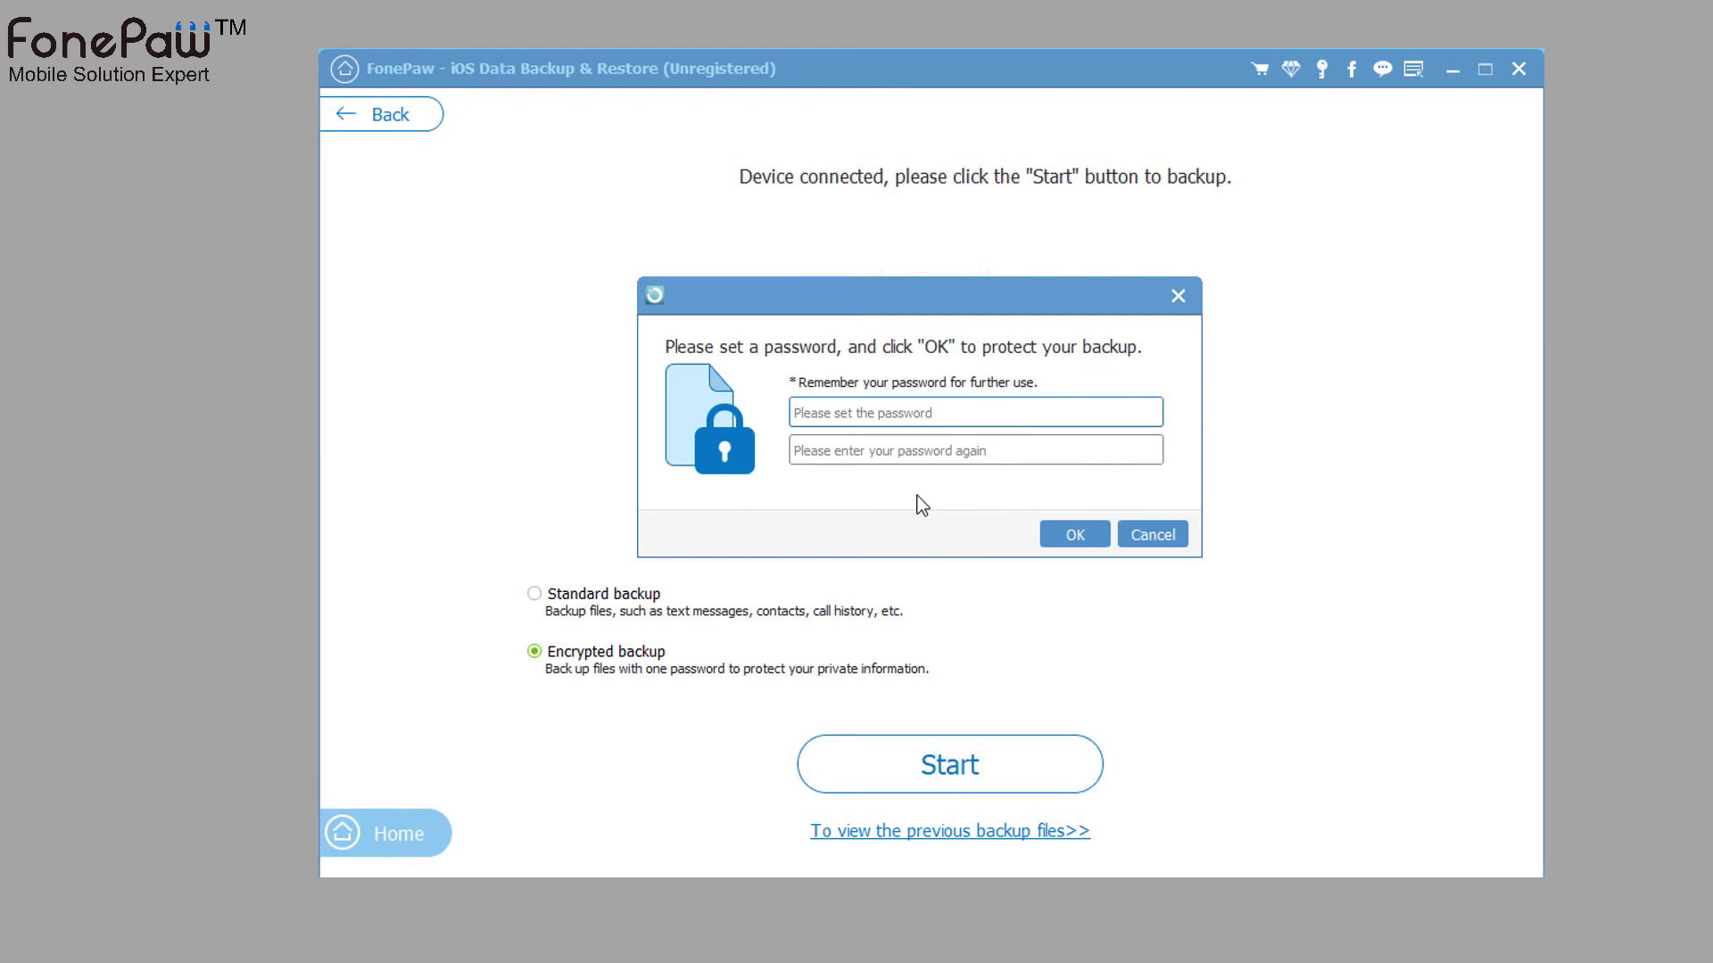
{"action": "type", "text": "1234"}
{"action": "left_click", "coordinate": [903, 443]}
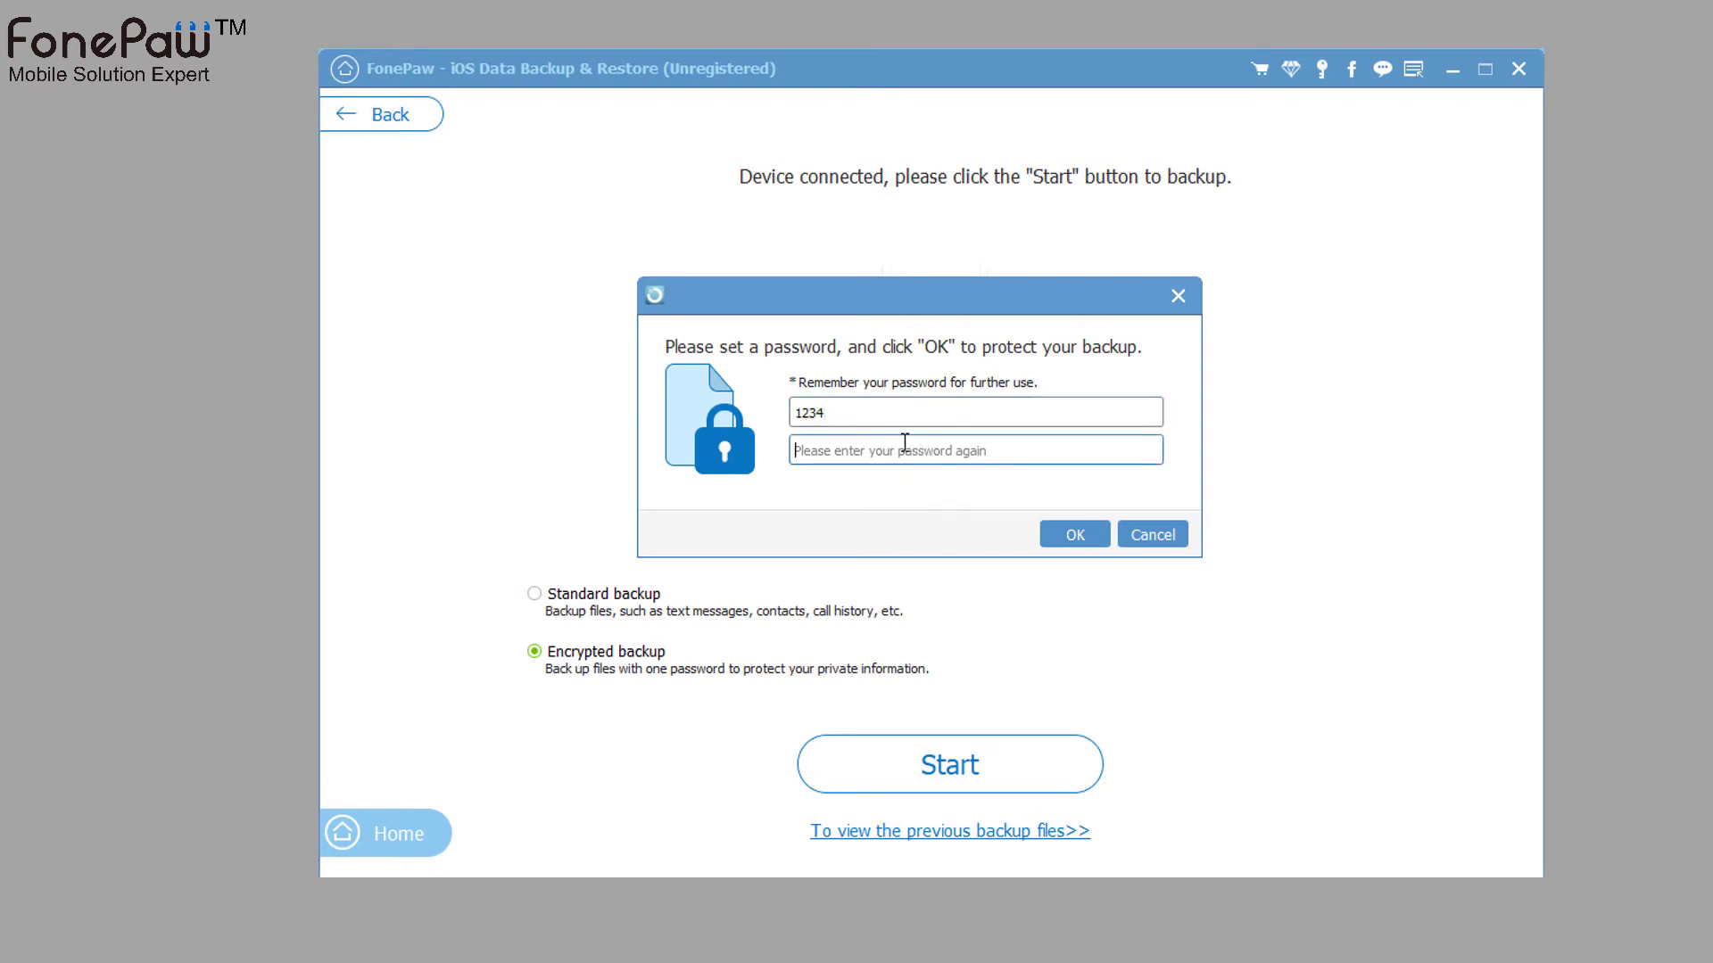
{"action": "type", "text": "1234"}
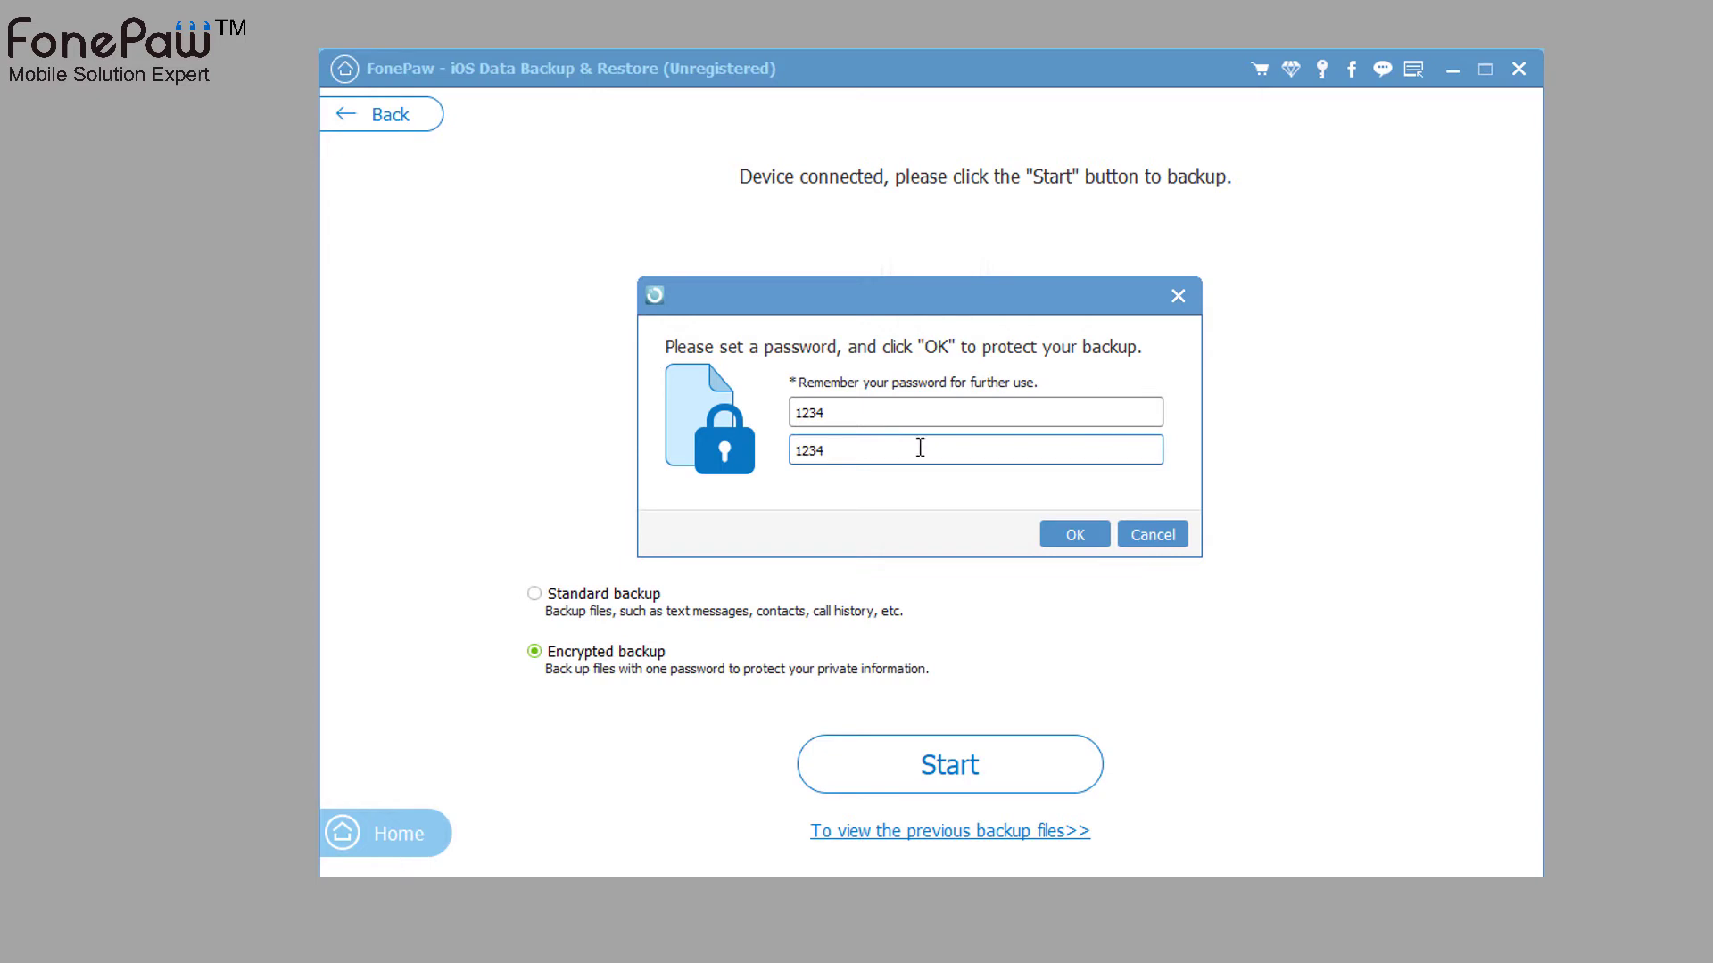
- Confirm the password, keep Photos, Messages & Attachments and WhatsApp ticked, and run the full backup
{"action": "left_click", "coordinate": [1057, 536]}
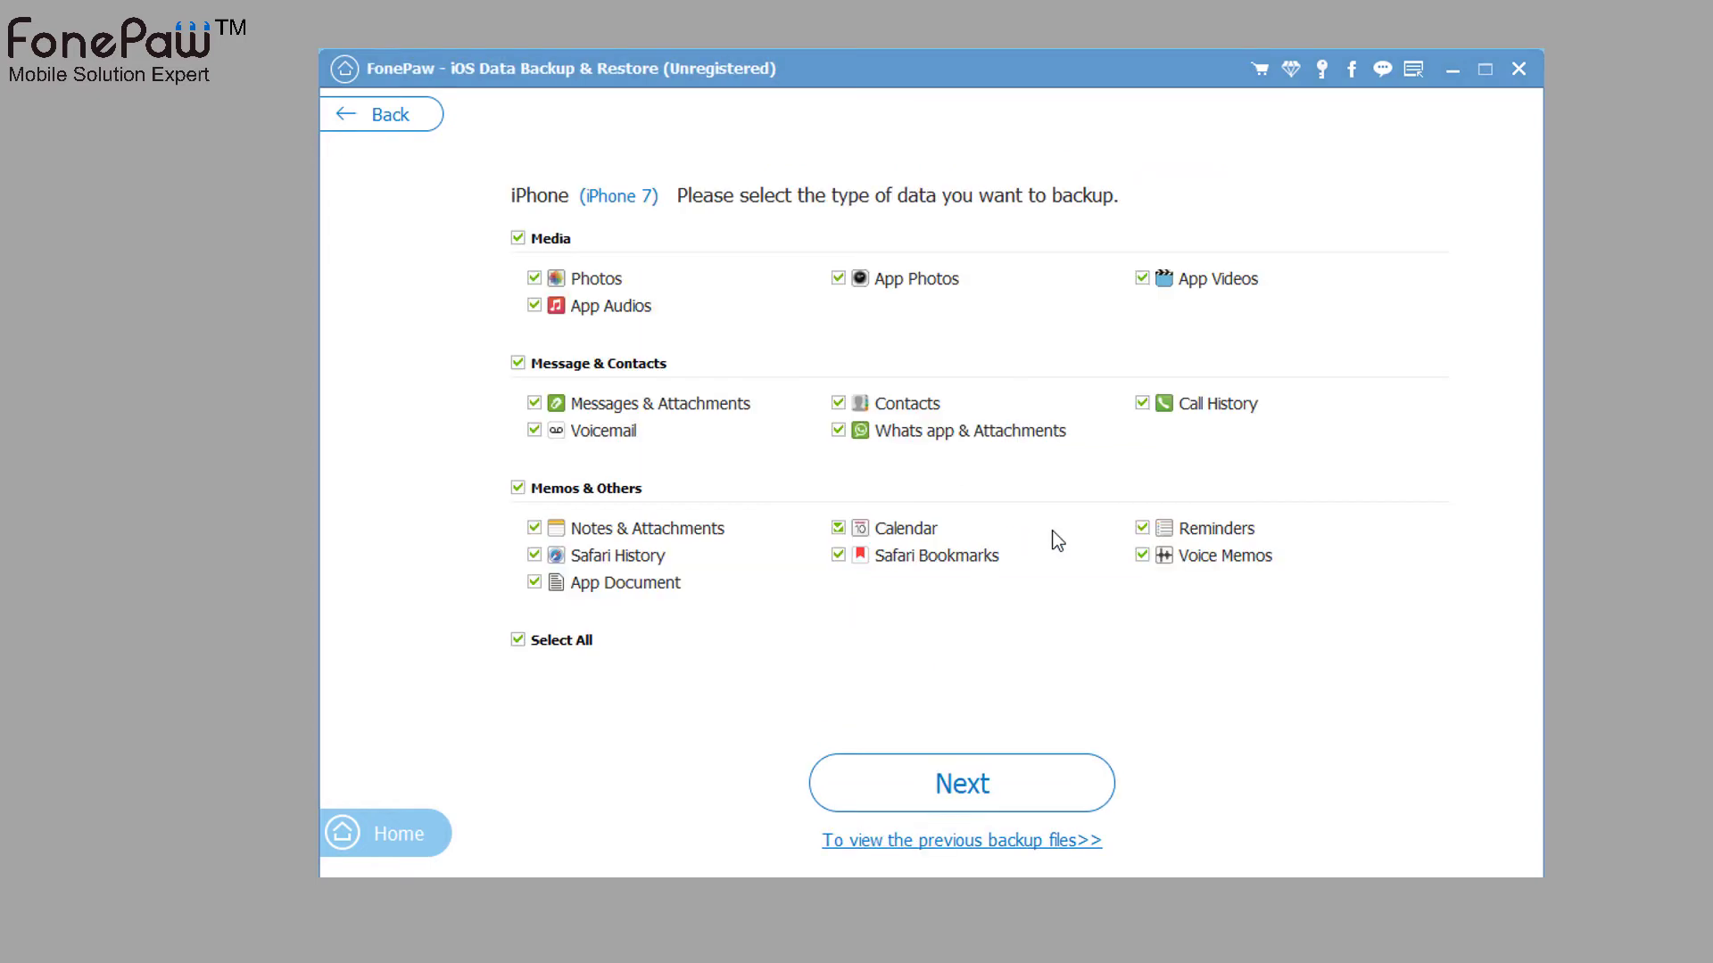
{"action": "left_click", "coordinate": [587, 285]}
{"action": "left_click", "coordinate": [587, 286]}
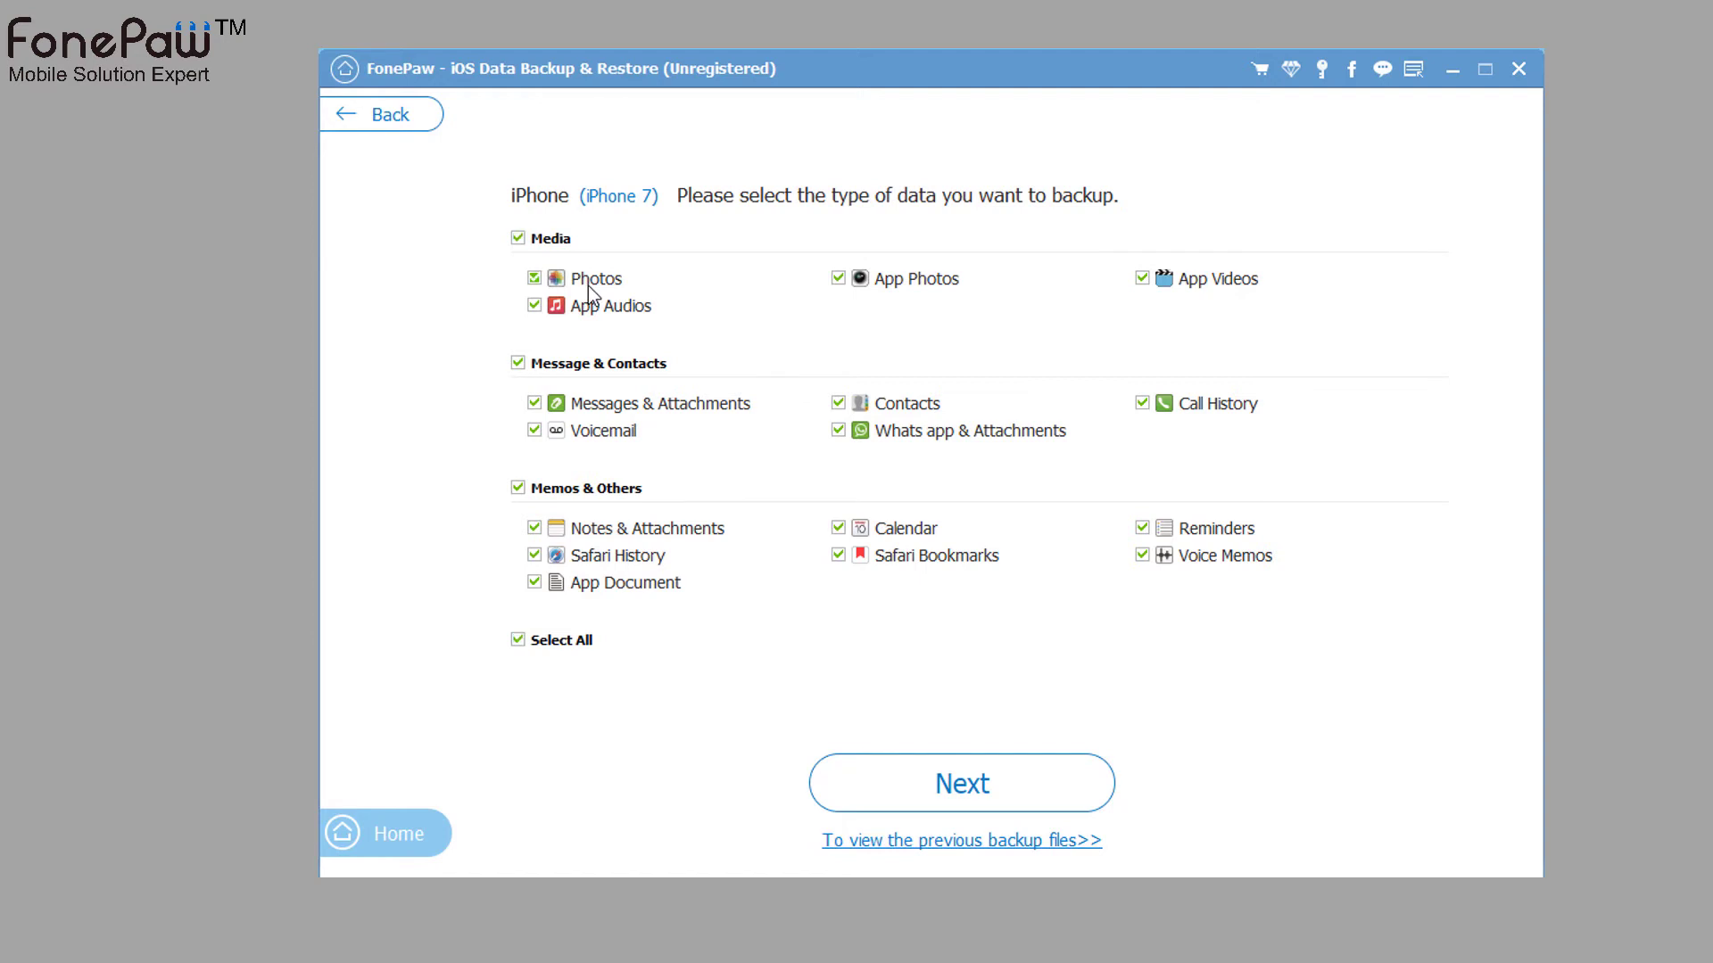
{"action": "left_click", "coordinate": [603, 409]}
{"action": "left_click", "coordinate": [603, 409]}
{"action": "left_click", "coordinate": [867, 437]}
{"action": "left_click", "coordinate": [867, 437]}
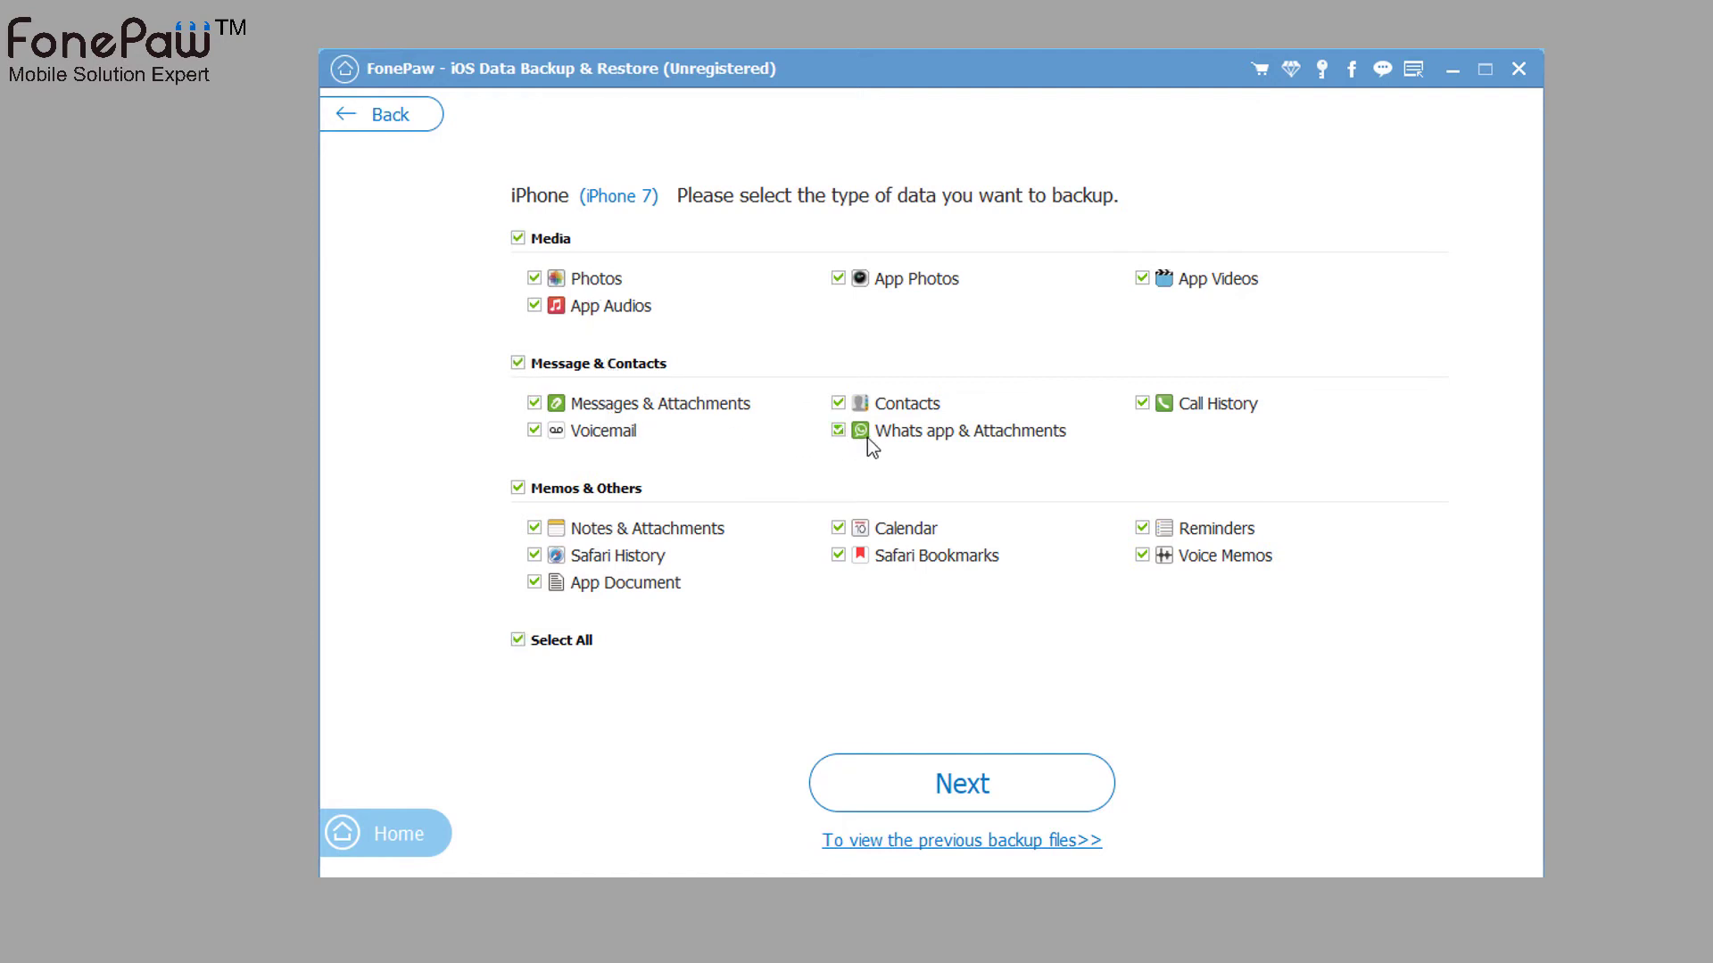
{"action": "left_click", "coordinate": [882, 773]}
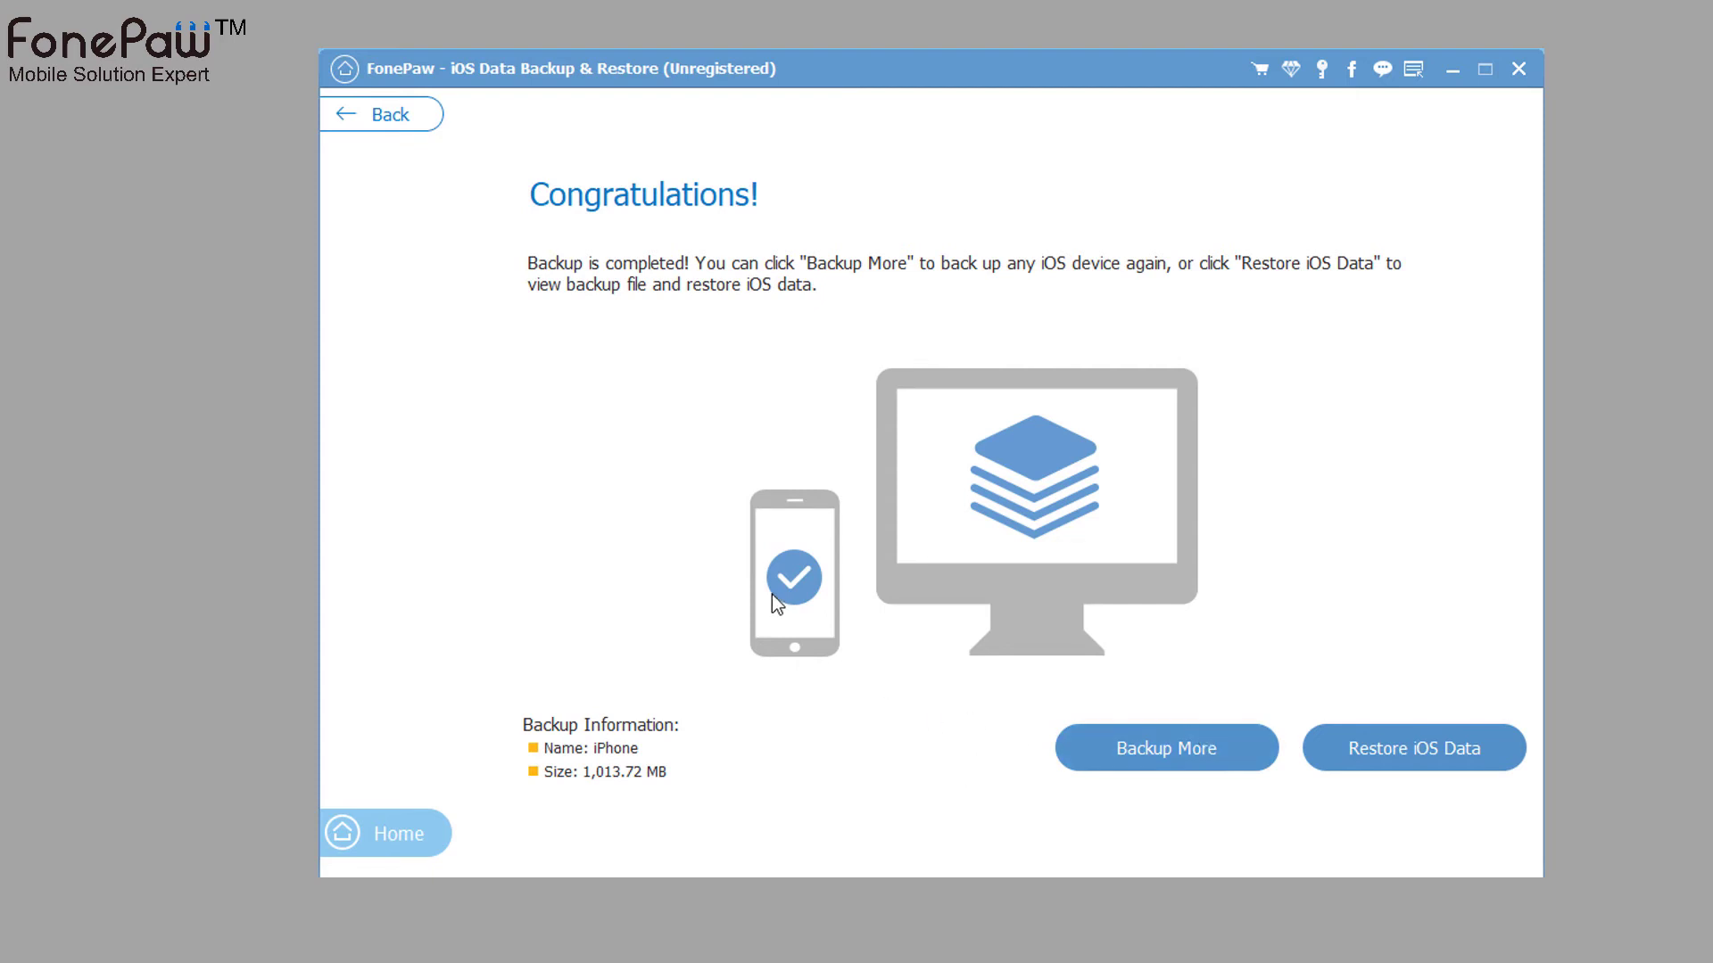
- Pick the backup from the Restore iOS Data list and unlock it with its password to scan
{"action": "left_click", "coordinate": [1425, 726]}
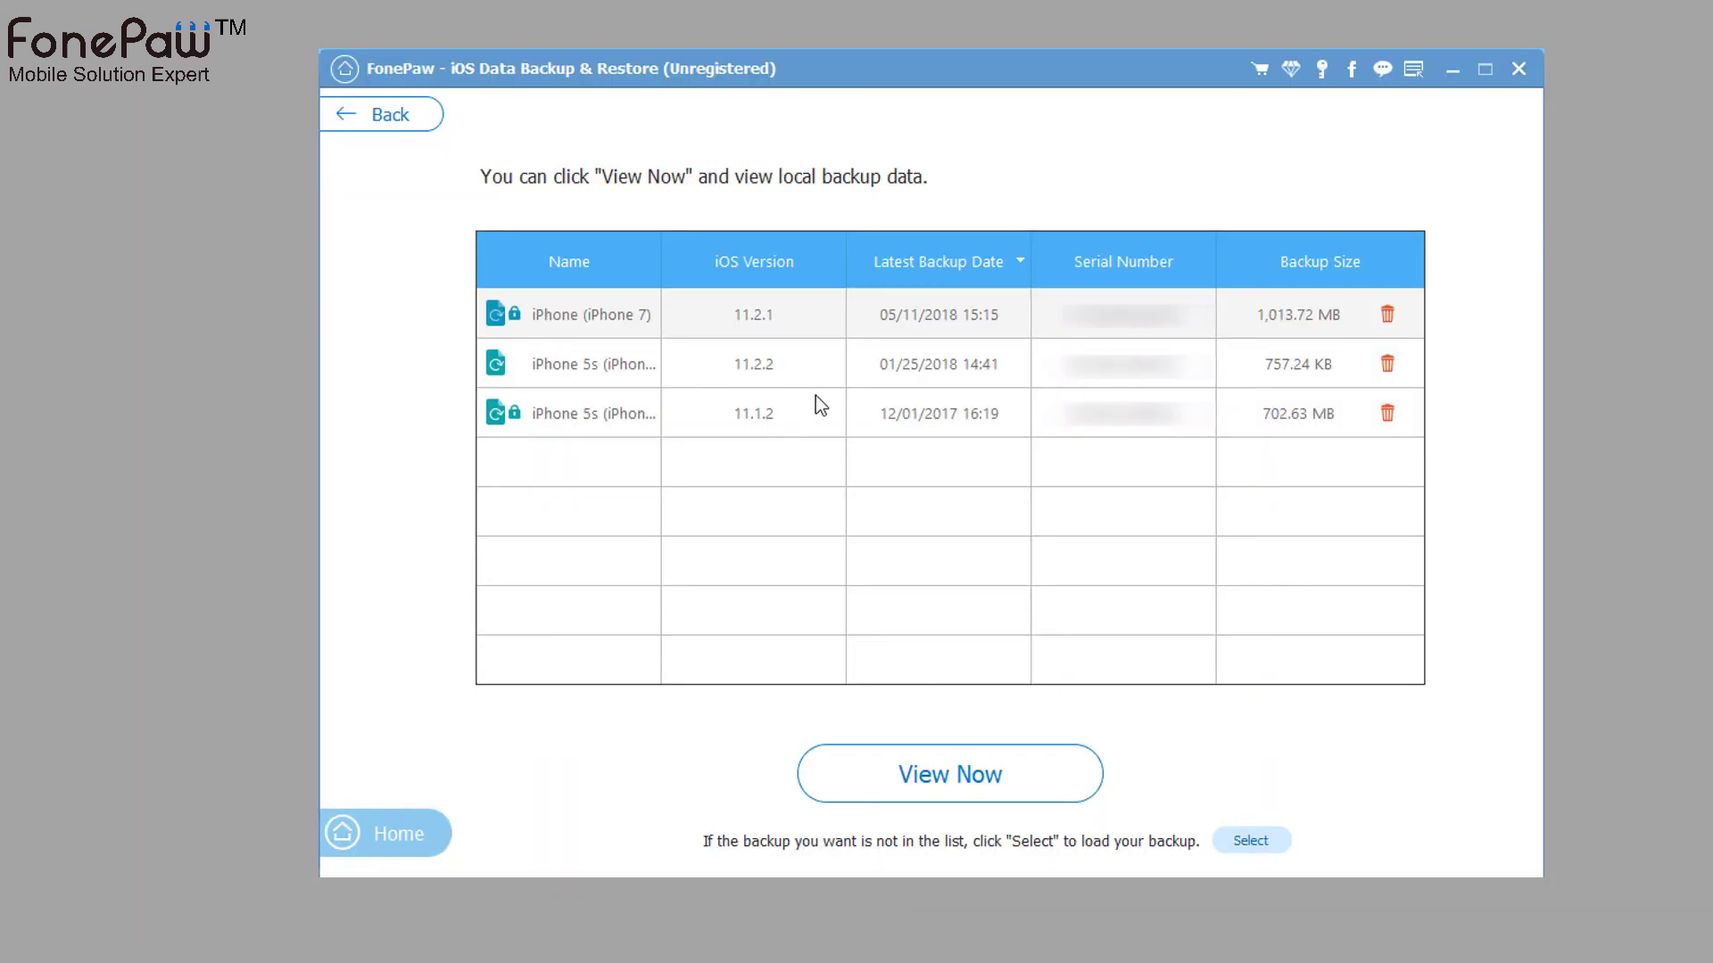
{"action": "left_click", "coordinate": [815, 398]}
{"action": "left_click", "coordinate": [983, 773]}
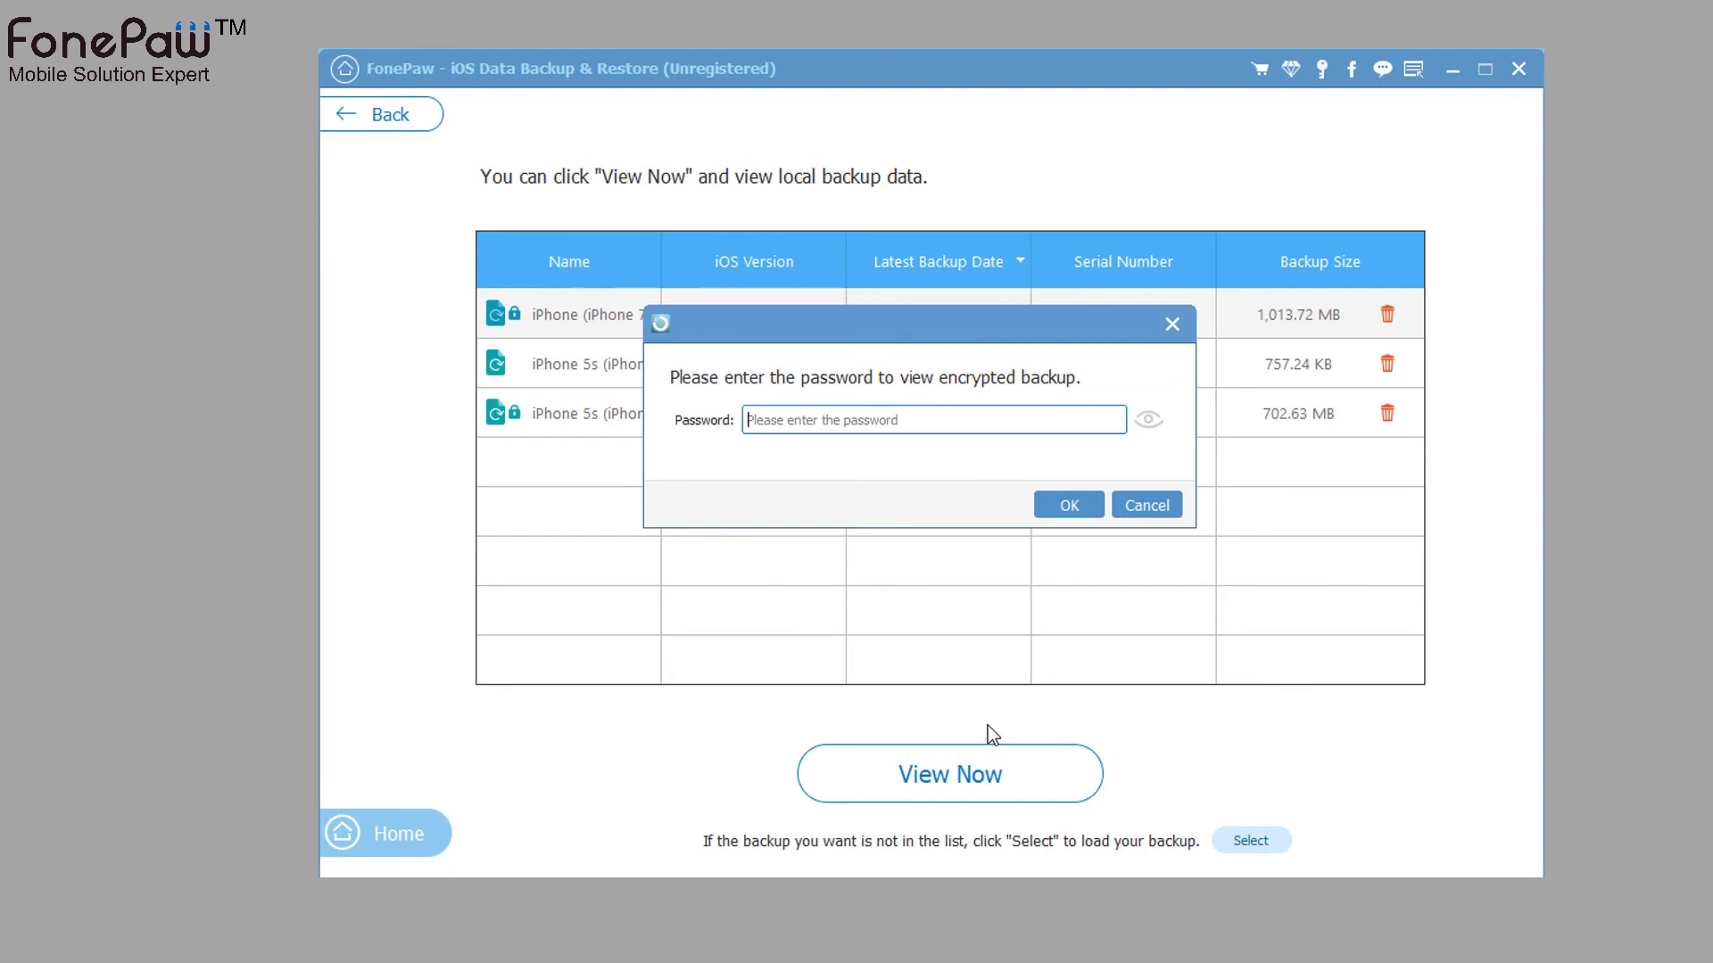
{"action": "type", "text": "1234"}
{"action": "left_click", "coordinate": [1063, 505]}
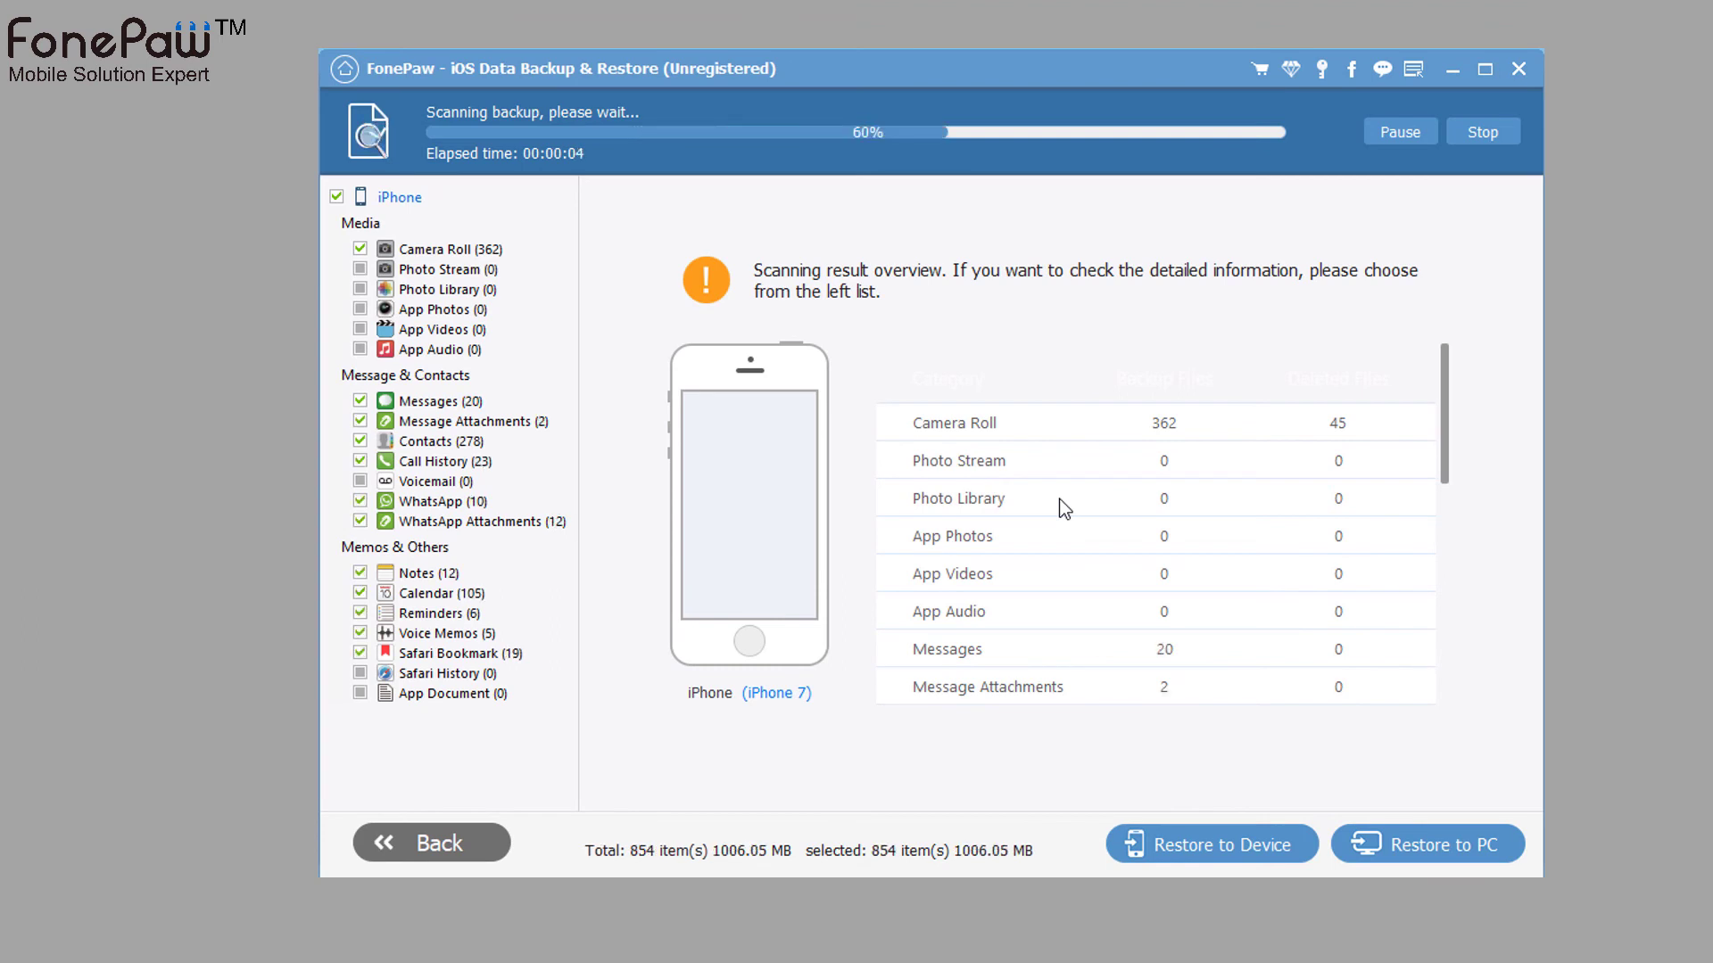
- Review the backed-up Camera Roll, Messages, App Videos and Contacts categories
{"action": "left_click", "coordinate": [490, 252]}
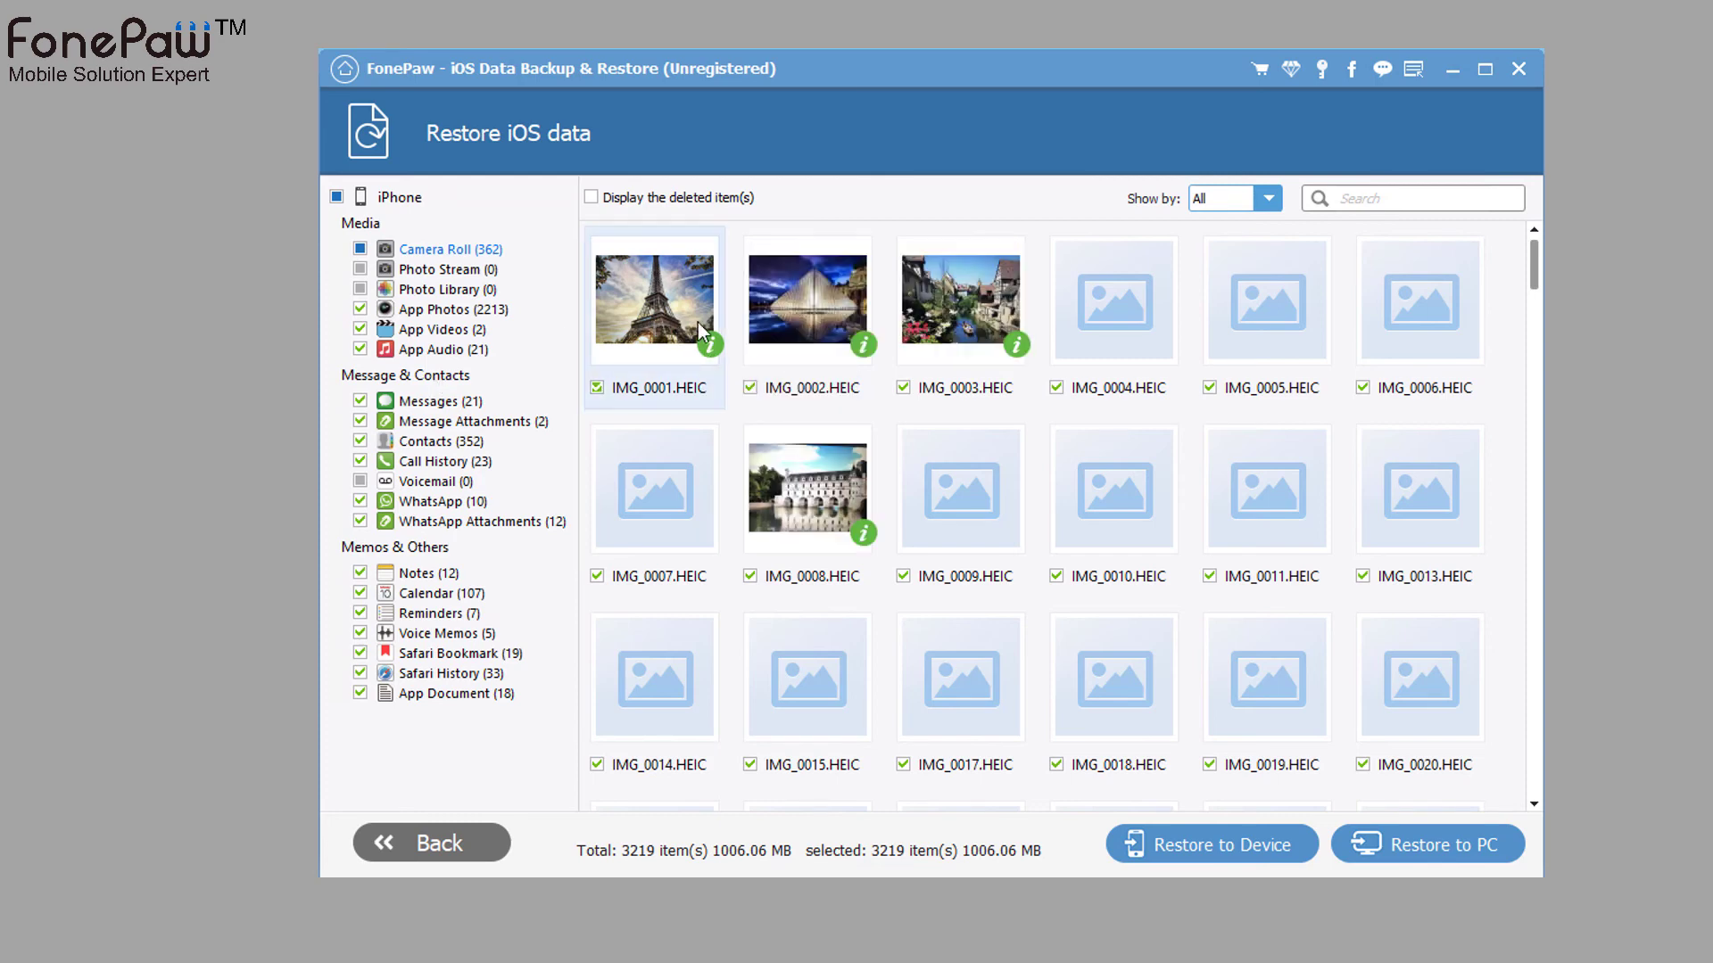
{"action": "left_click", "coordinate": [455, 402]}
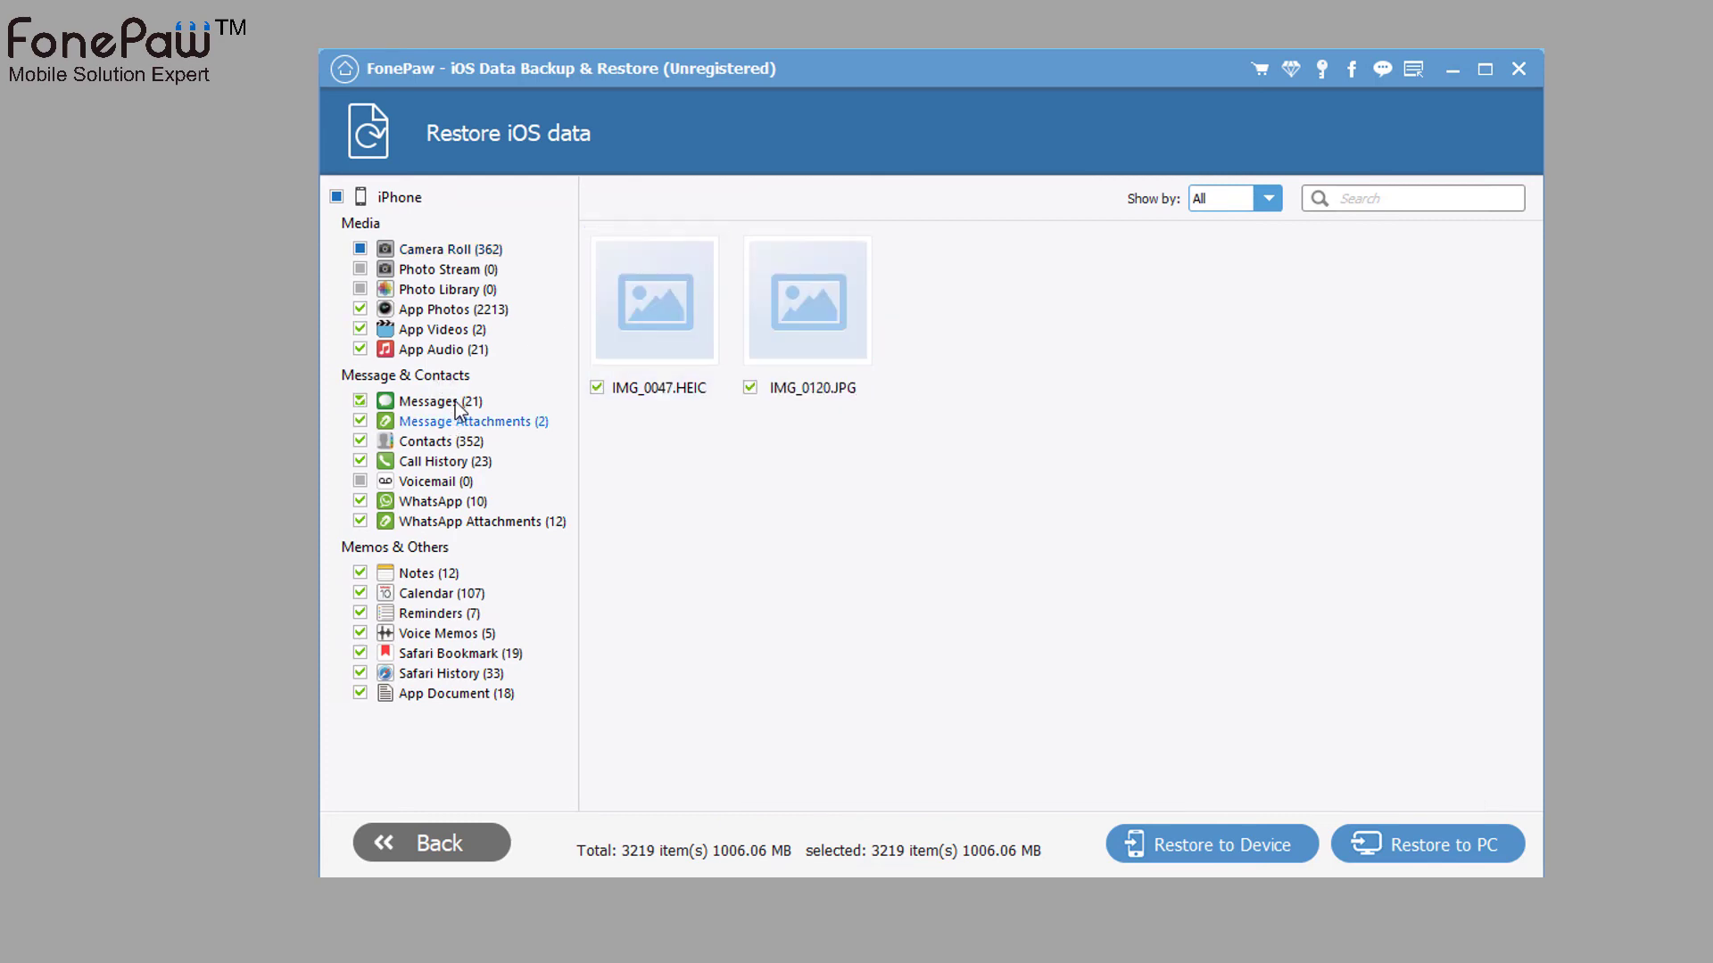
{"action": "left_click", "coordinate": [480, 327]}
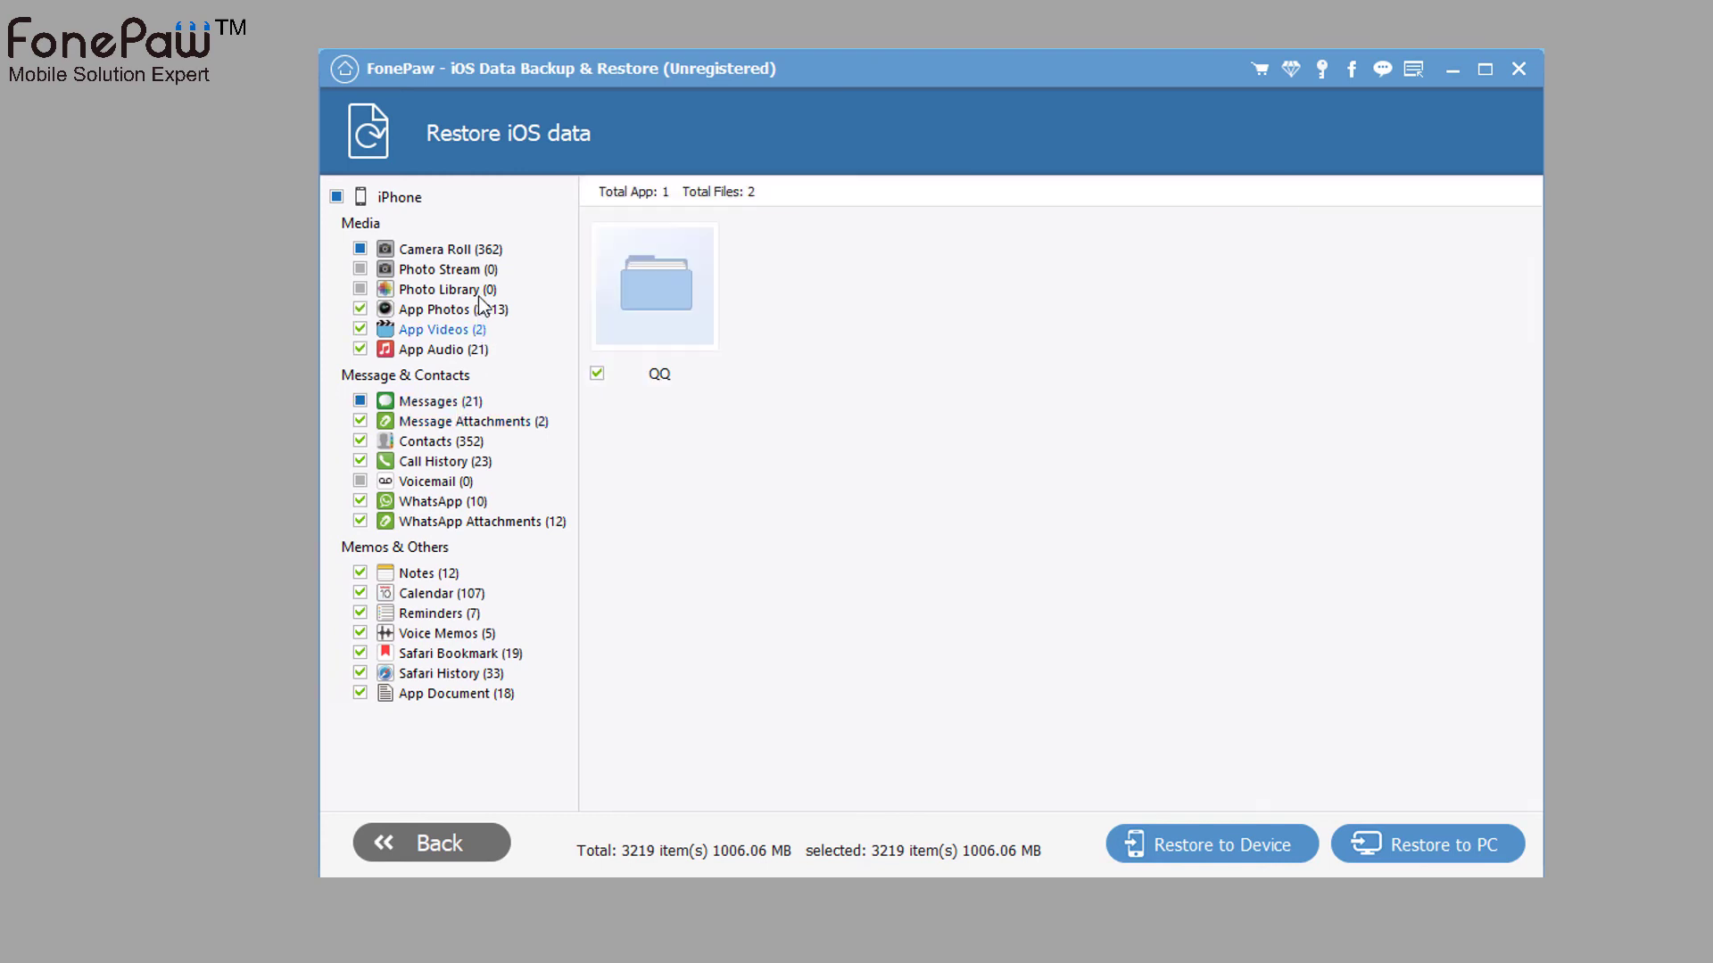
{"action": "left_click", "coordinate": [464, 444]}
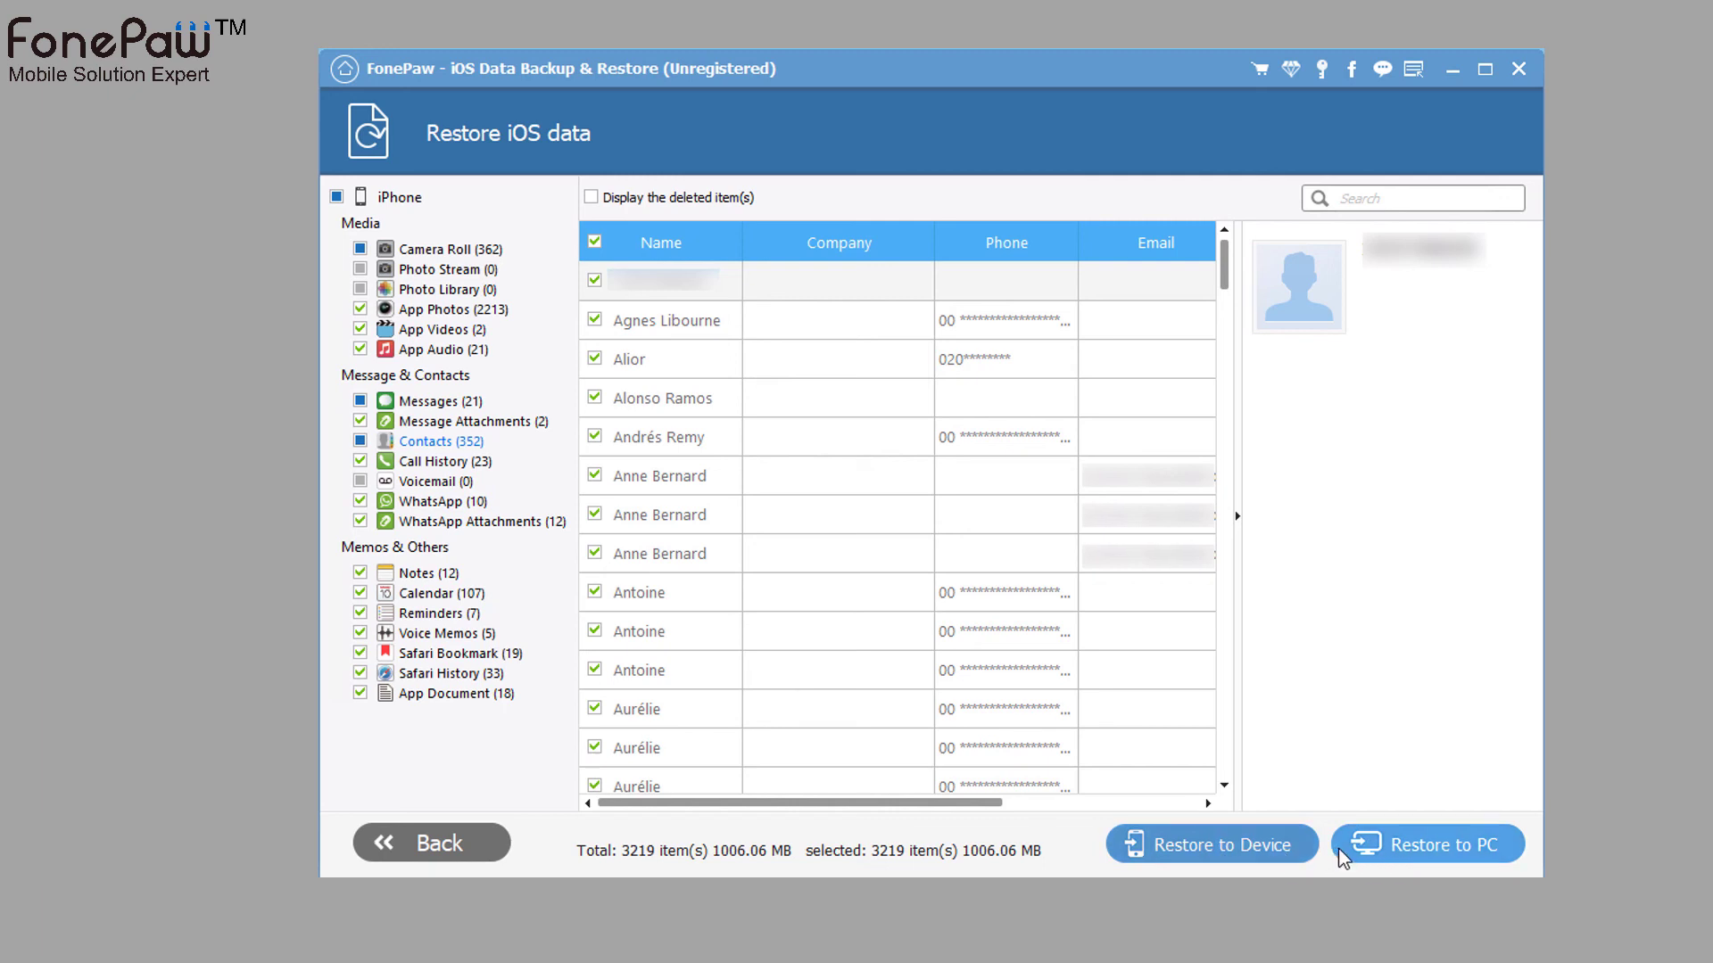
- Leave the scan results and delete the 757.24 KB iPhone 5s backup from the list
{"action": "left_click", "coordinate": [430, 843]}
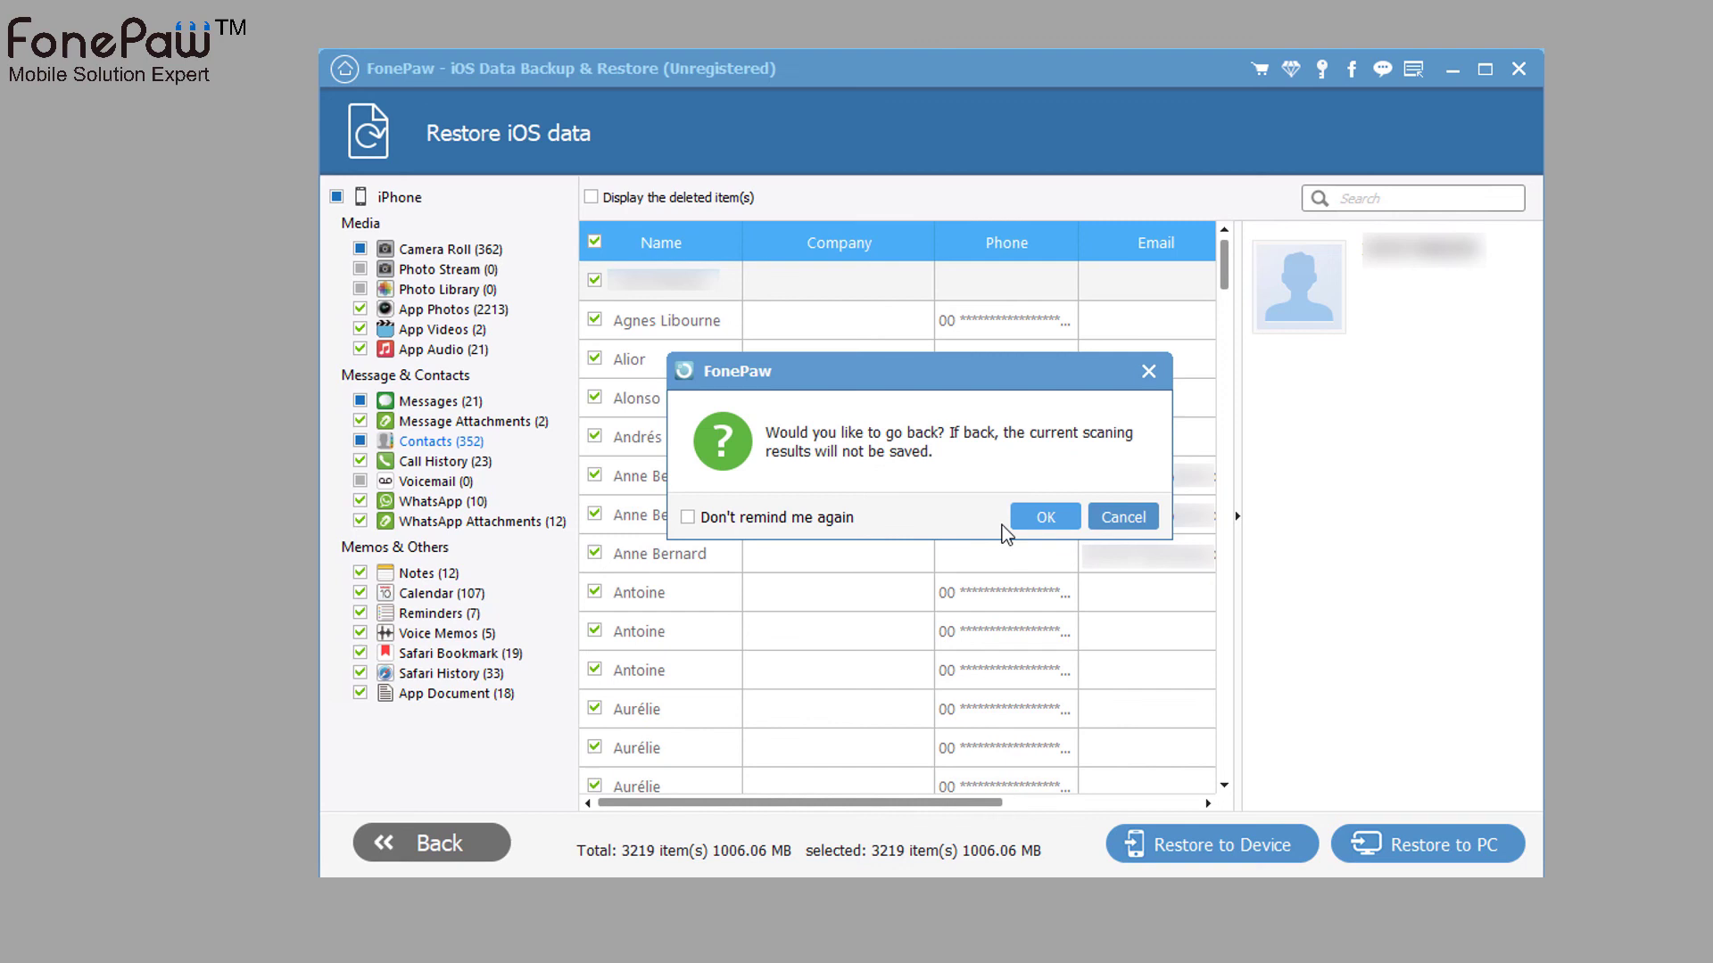
{"action": "left_click", "coordinate": [1042, 516]}
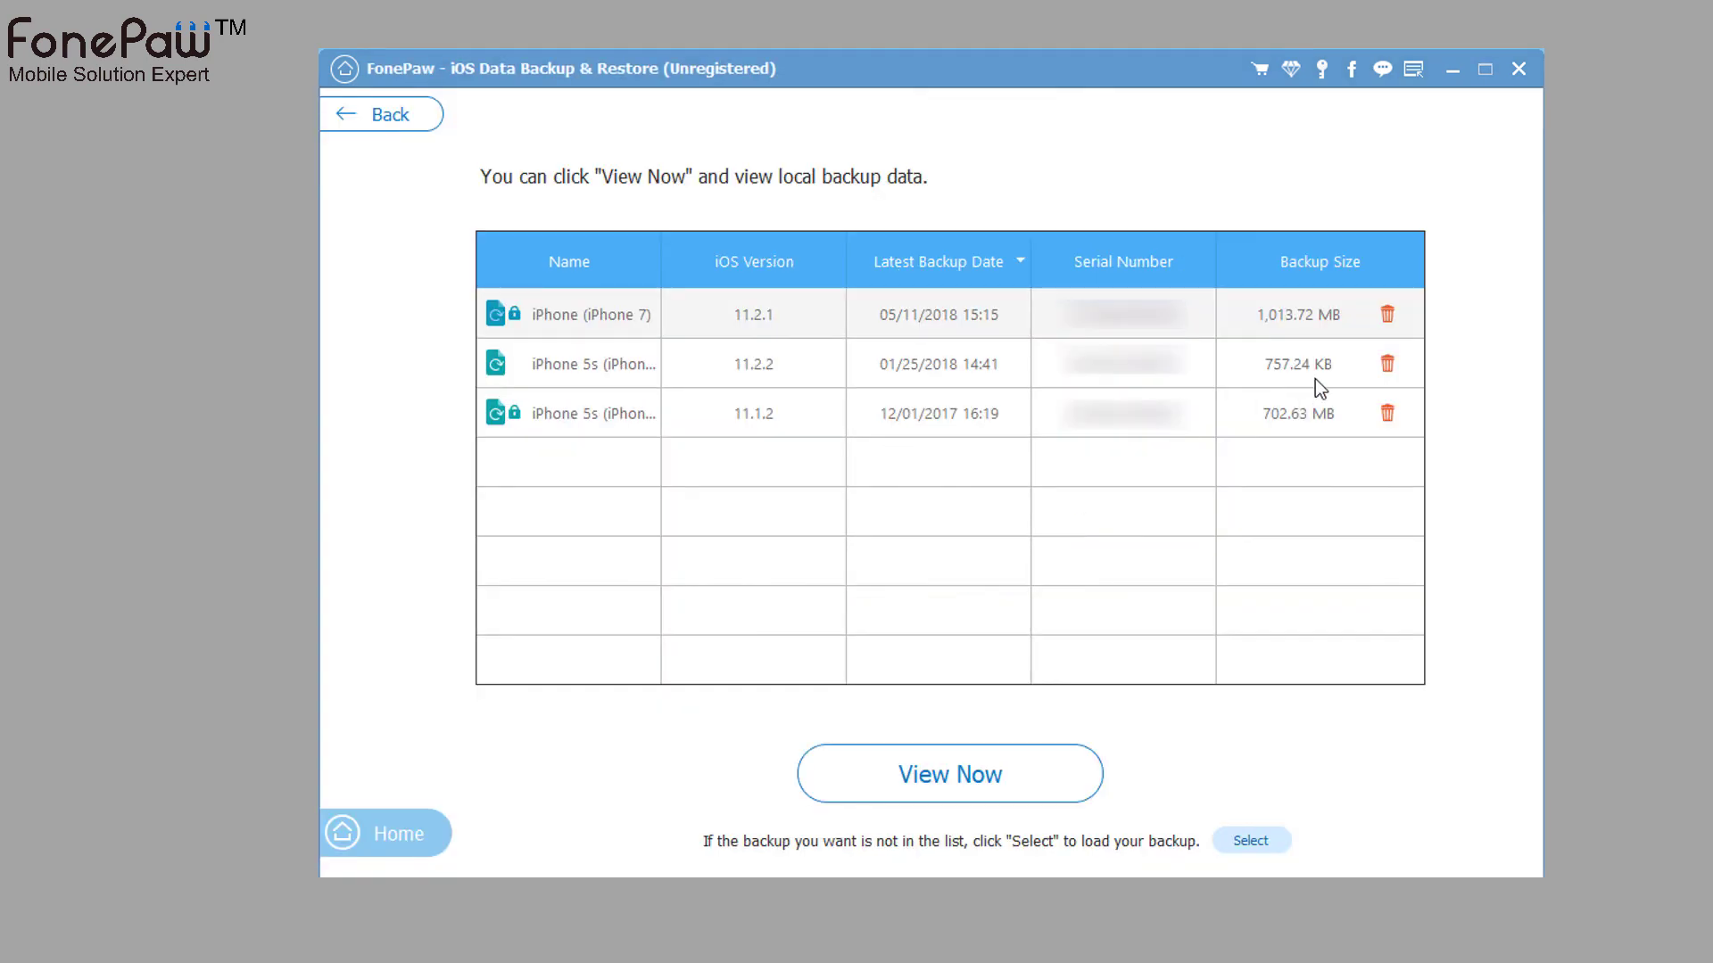
{"action": "left_click", "coordinate": [1387, 363]}
{"action": "left_click", "coordinate": [1057, 476]}
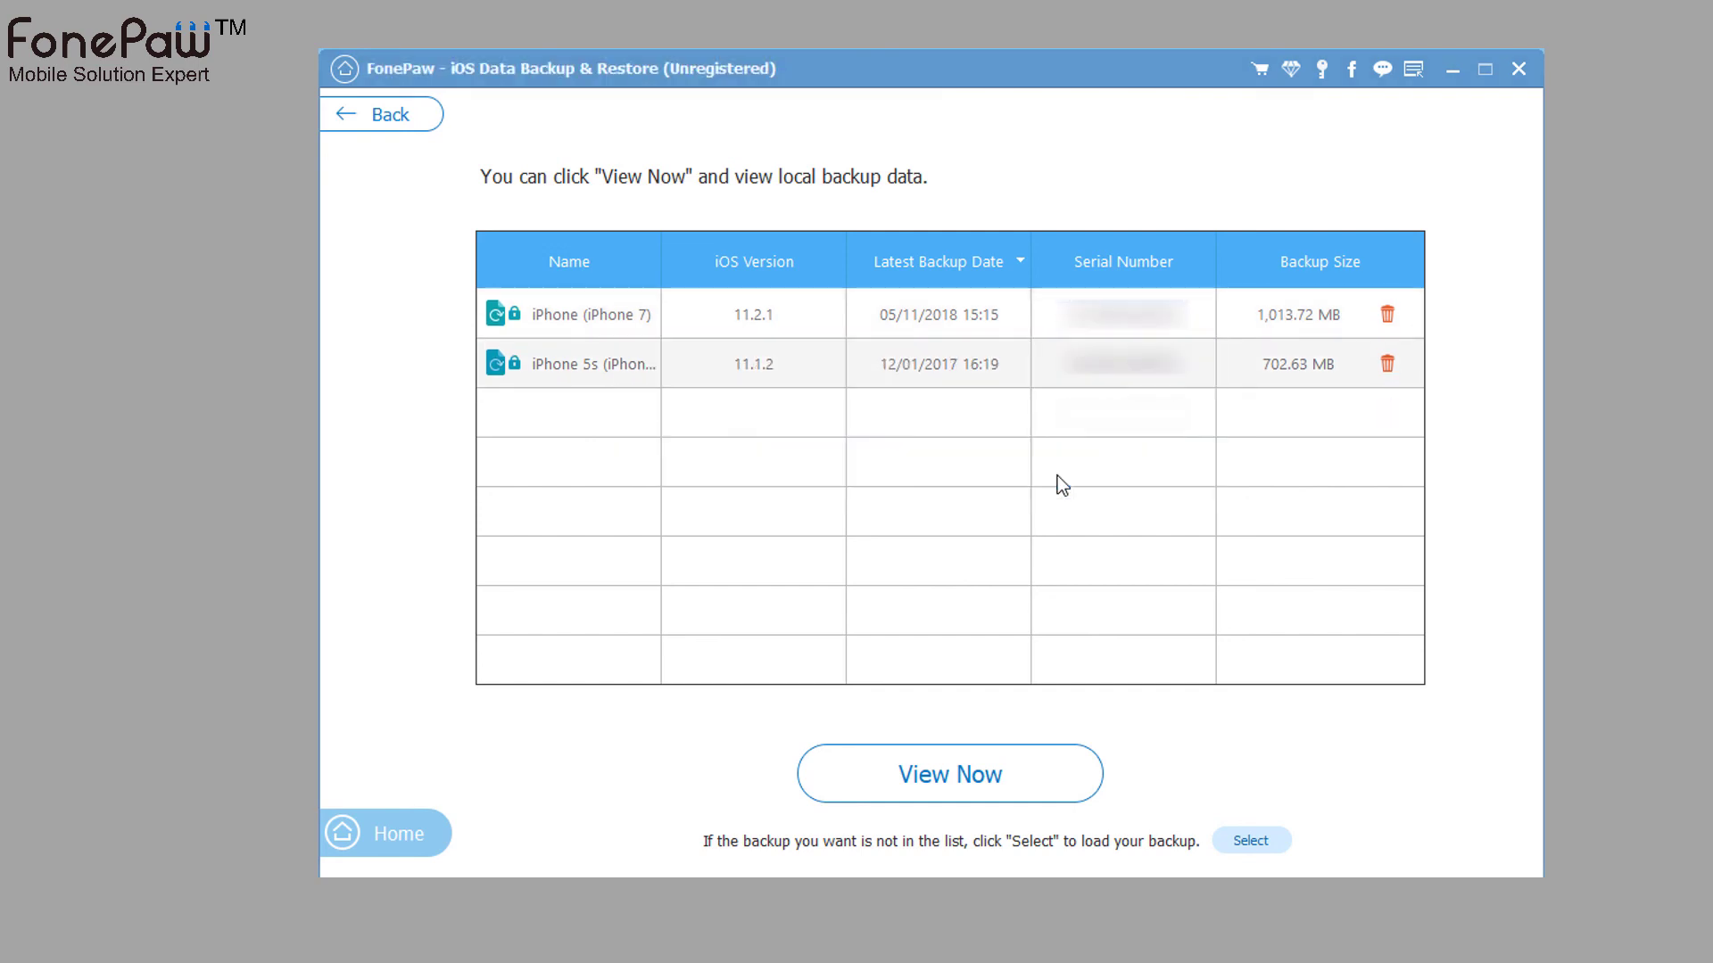